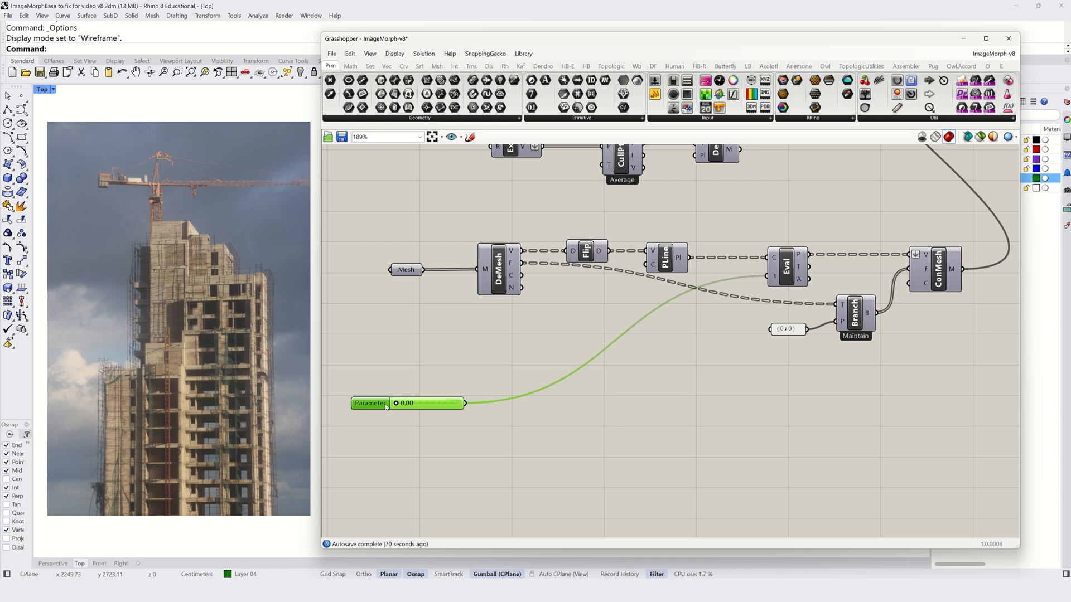
Step: Place a Graph Mapper between the Parameter slider and the Evaluate Curve component
mouse_move(396, 403)
mouse_down()
mouse_move(439, 404)
mouse_move(379, 408)
mouse_up()
shift+click(786, 263)
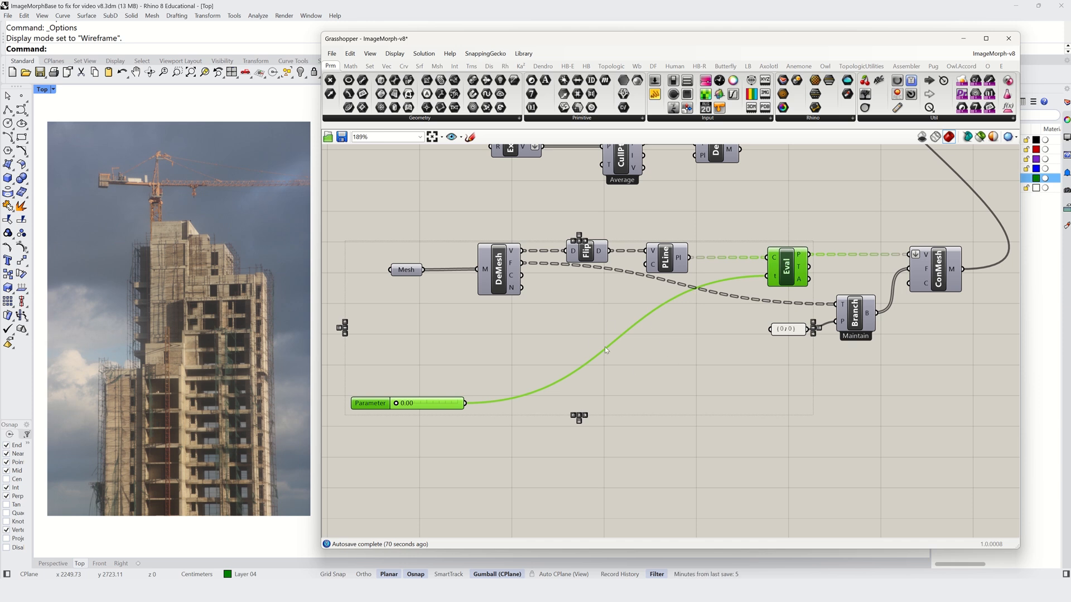
click(628, 381)
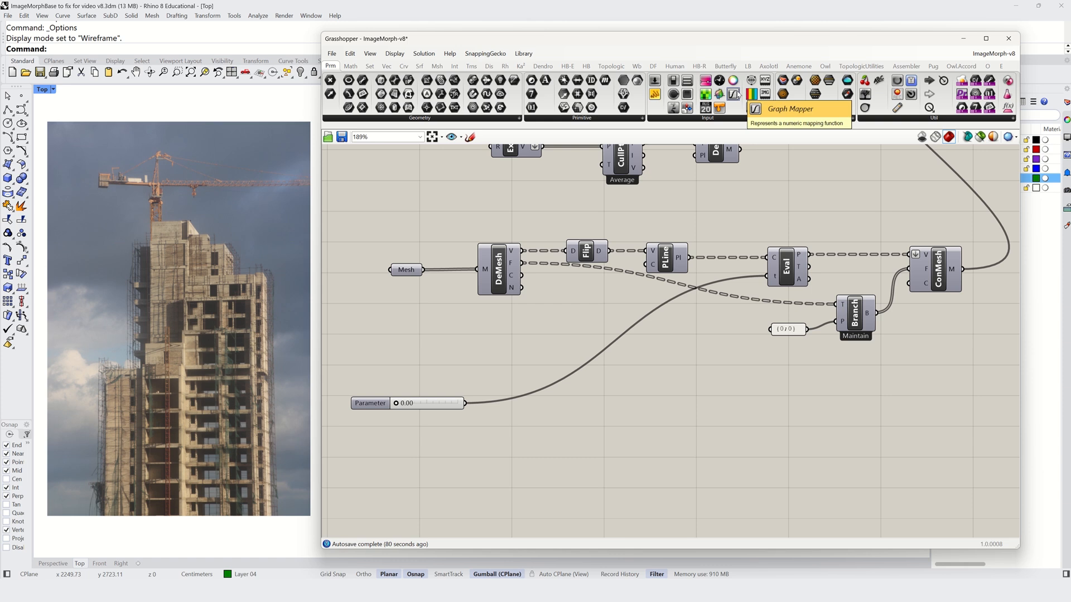
drag(733, 93, 628, 372)
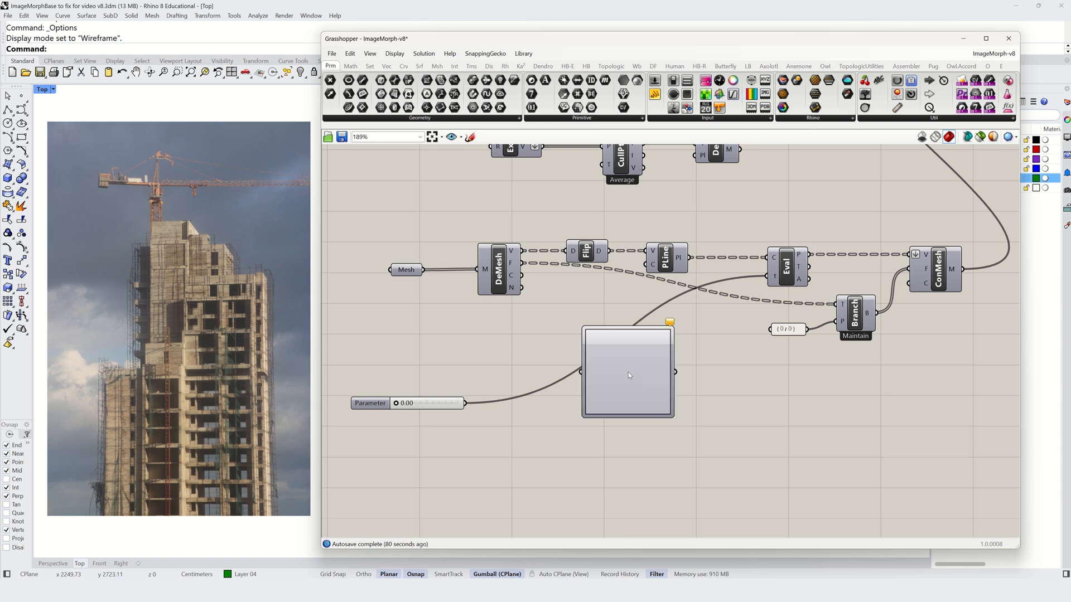
Step: Set the Graph Mapper's graph type to Bezier and reposition its two handles to form a smooth S-curve
right_click(628, 372)
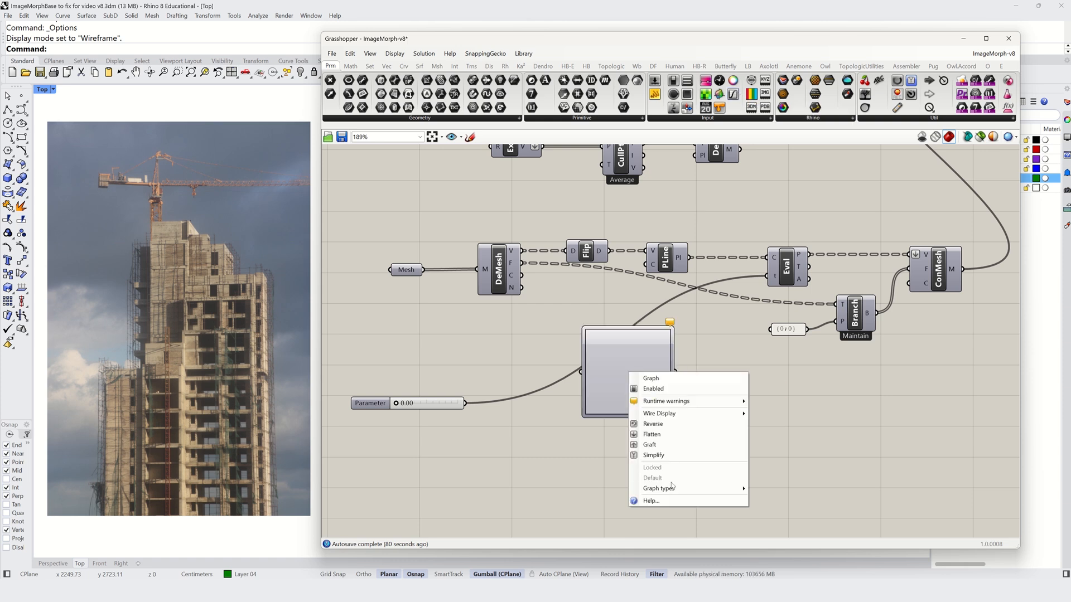
mouse_move(672, 485)
click(772, 466)
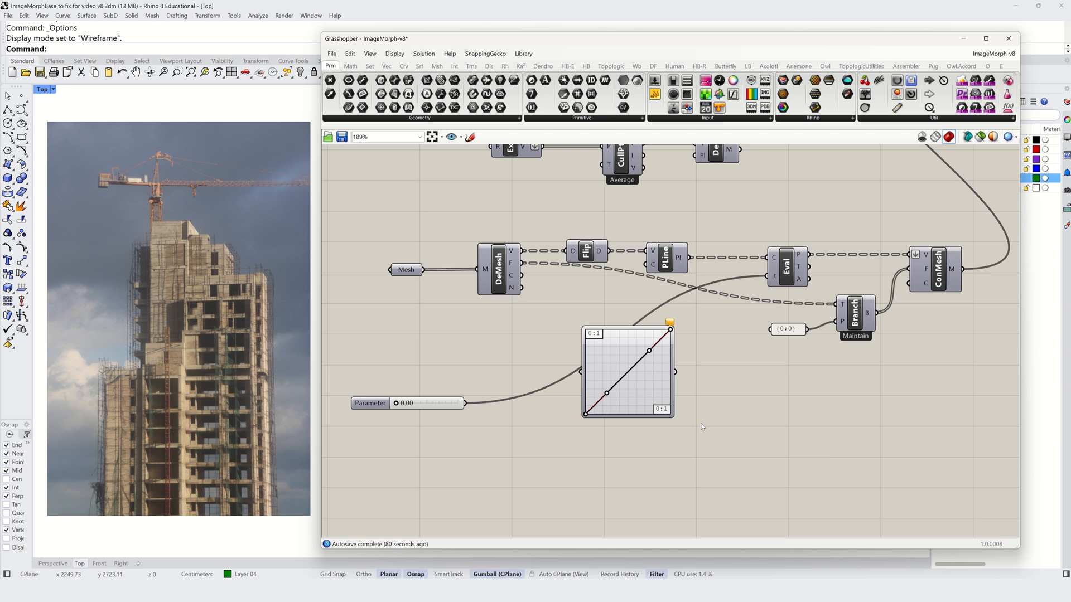
drag(612, 393, 616, 423)
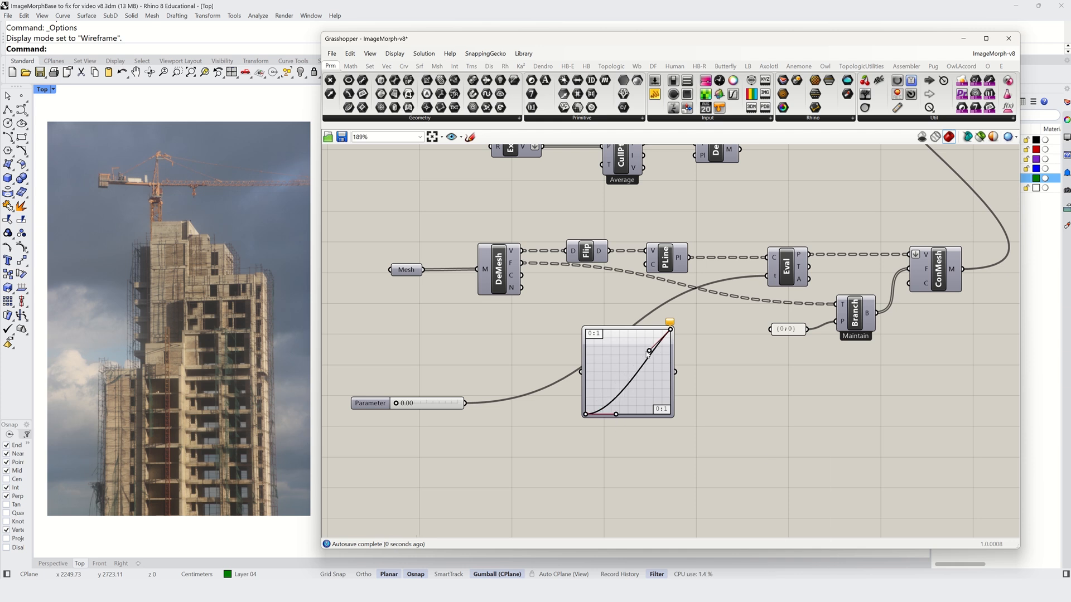
drag(649, 353, 622, 329)
drag(615, 415, 622, 413)
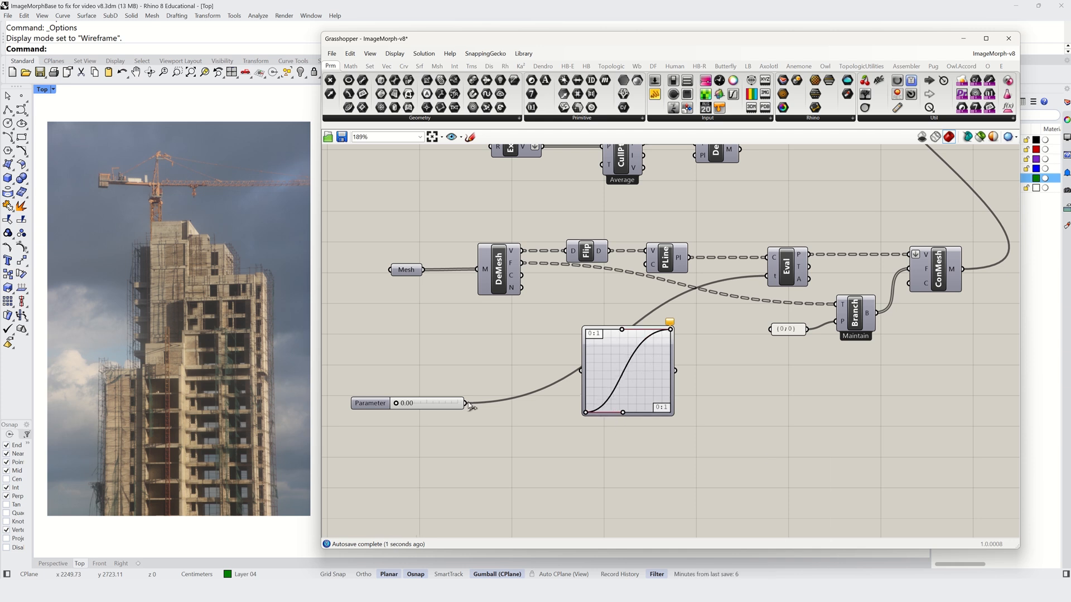
Step: Connect the slider to the Graph Mapper's input and add a panel reading the mapper's output
drag(465, 404, 580, 372)
mouse_move(409, 405)
mouse_down()
mouse_move(466, 404)
mouse_move(414, 404)
mouse_up()
drag(655, 94, 688, 379)
Step: Test the mapped output in the panel with the slider at 0.26 and raised to 2.25
drag(411, 403, 414, 405)
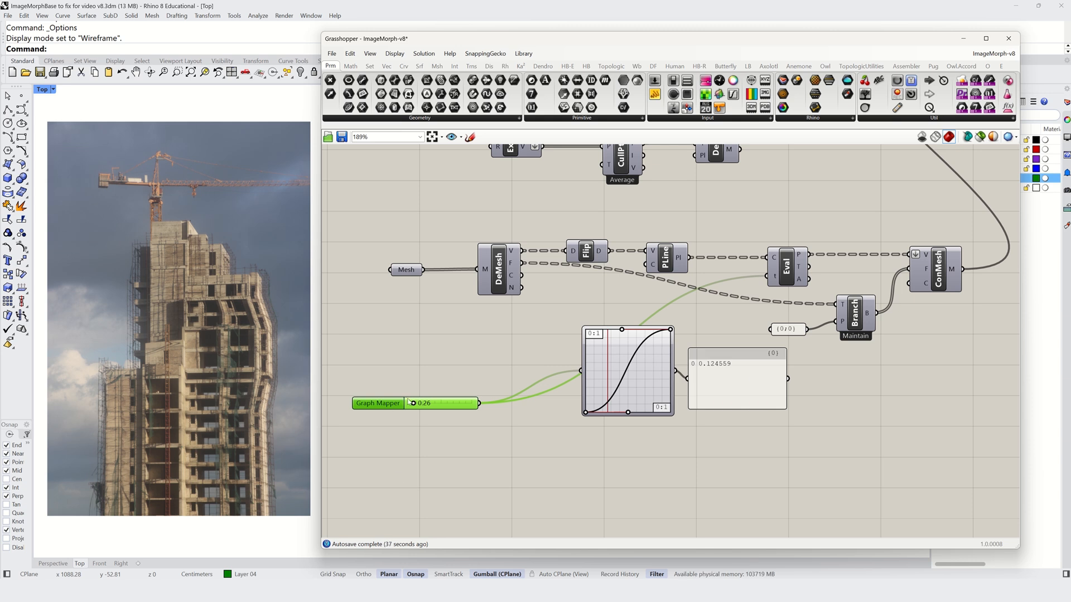
drag(413, 406, 438, 408)
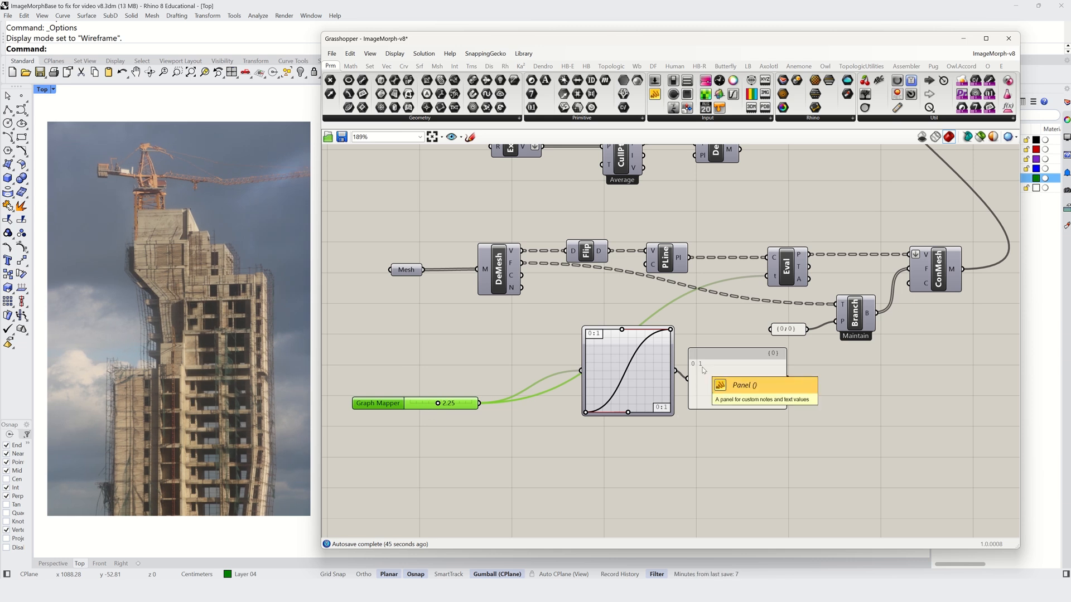
click(711, 496)
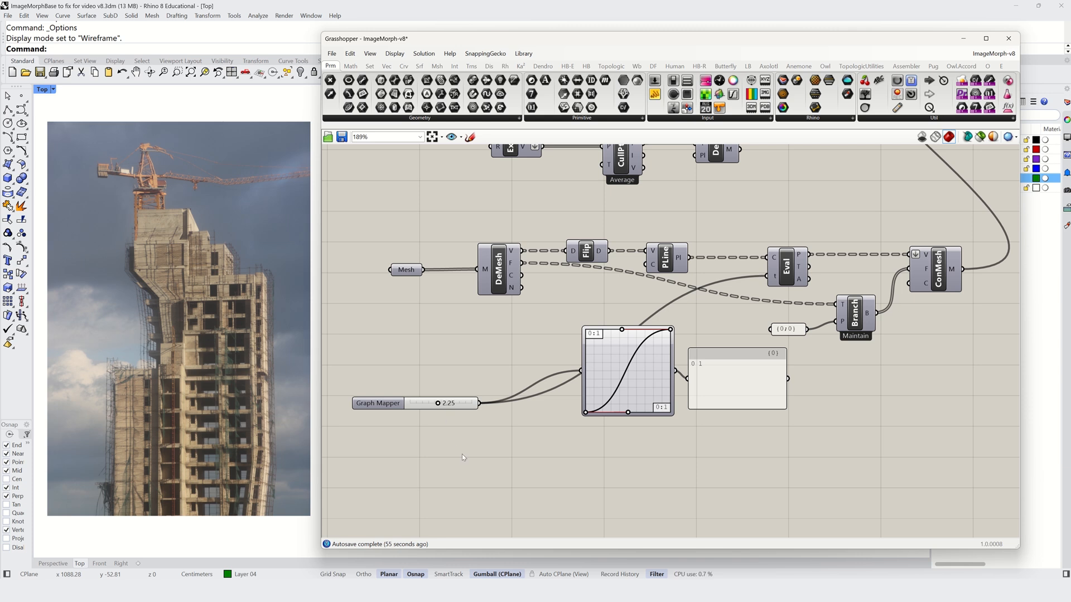
Step: Evaluate the expression floor(x) with the slider as x, and show the result in a copy of the existing panel
click(351, 66)
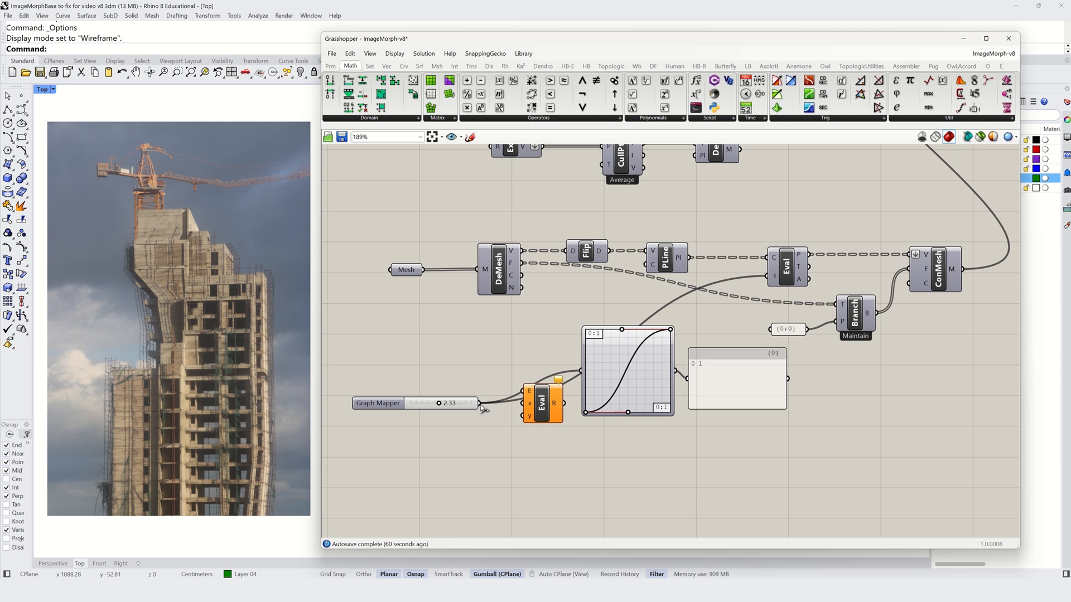
drag(480, 404, 538, 440)
double_click(451, 443)
text(/)
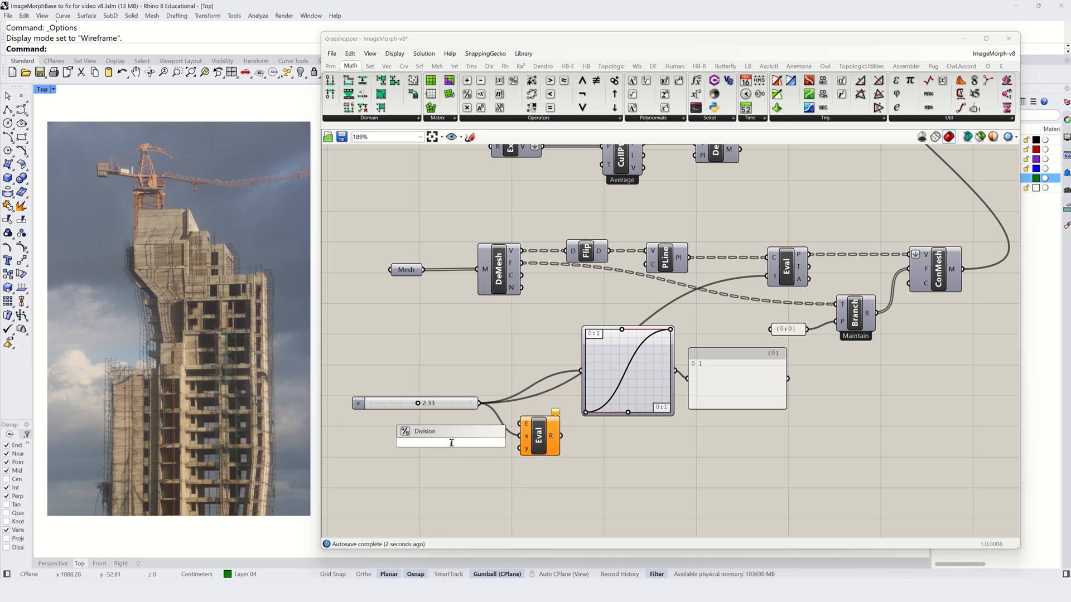
text(floor(x))
key(Return)
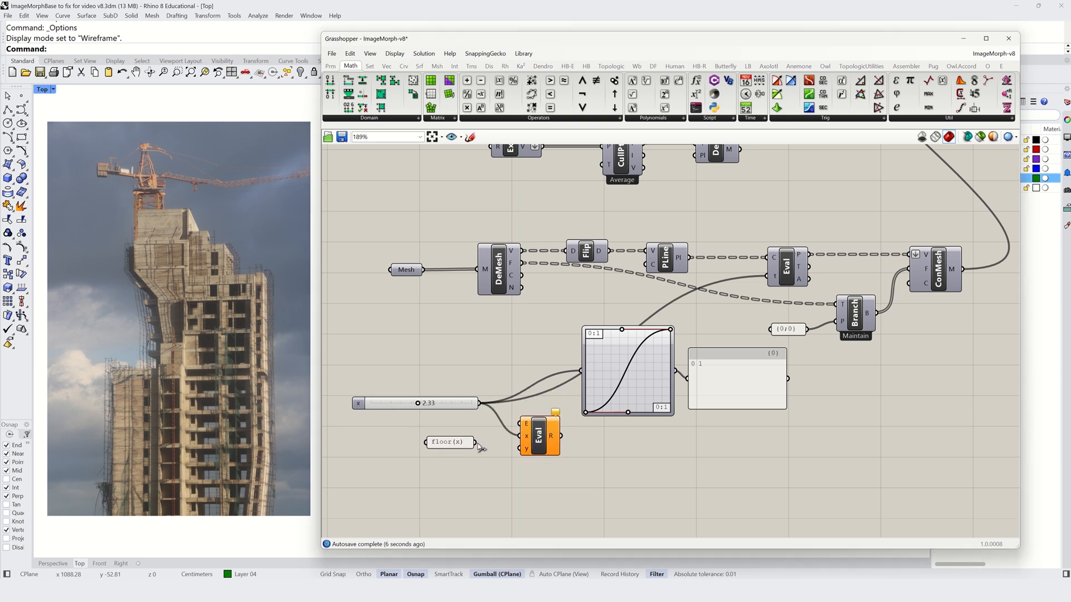
mouse_move(475, 442)
mouse_down()
mouse_move(521, 424)
mouse_move(469, 423)
mouse_up()
alt+drag(757, 381, 727, 499)
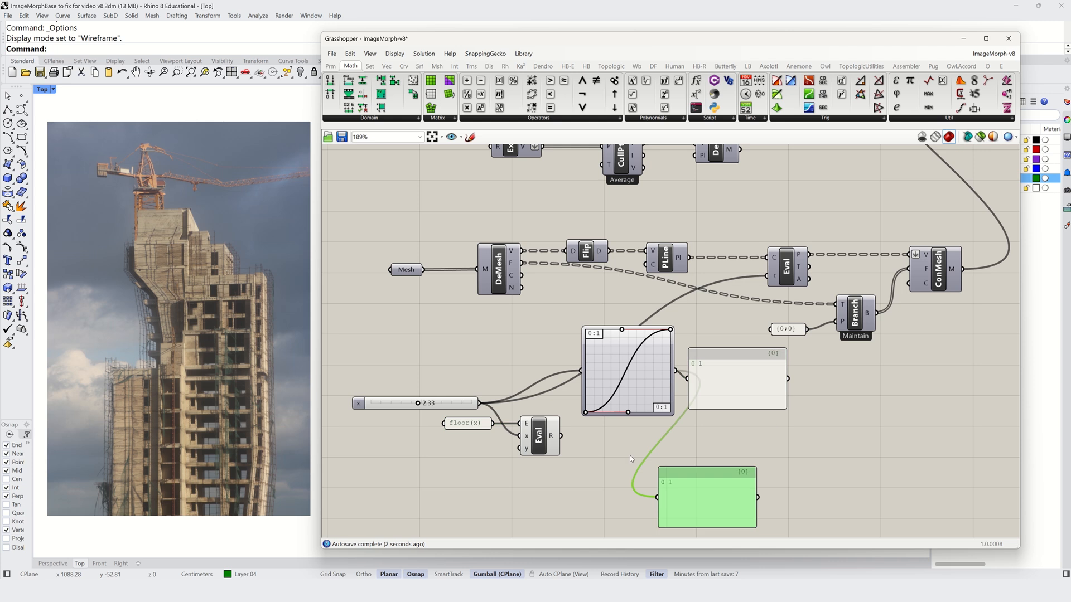
drag(560, 435, 657, 496)
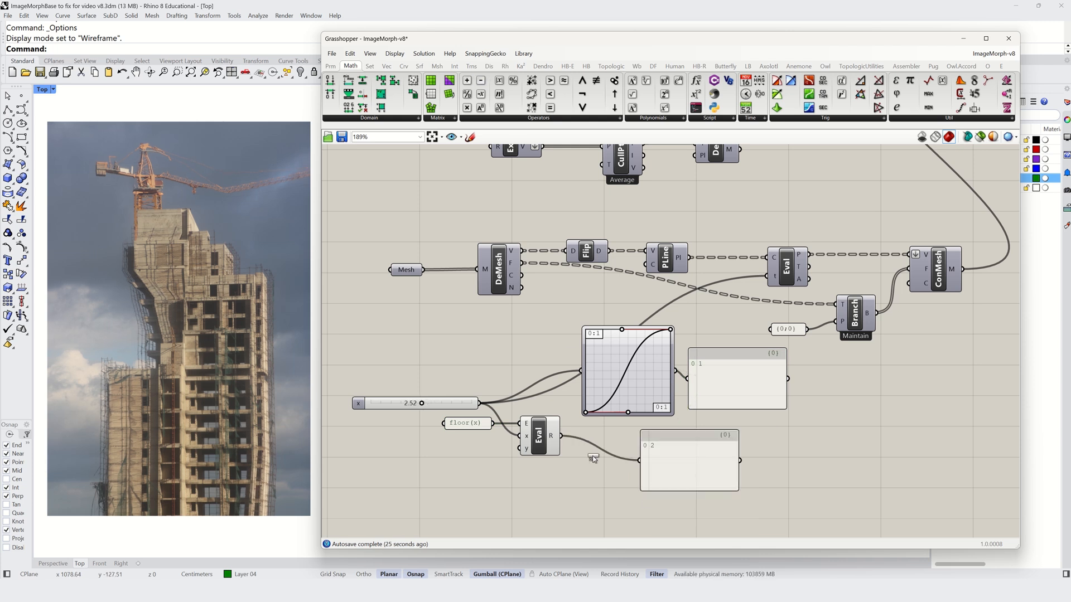
Step: Subtract the floor(x) result from the slider value, feed the difference into the Graph Mapper, and set the slider to 1.60
drag(593, 459, 593, 447)
drag(480, 406, 450, 440)
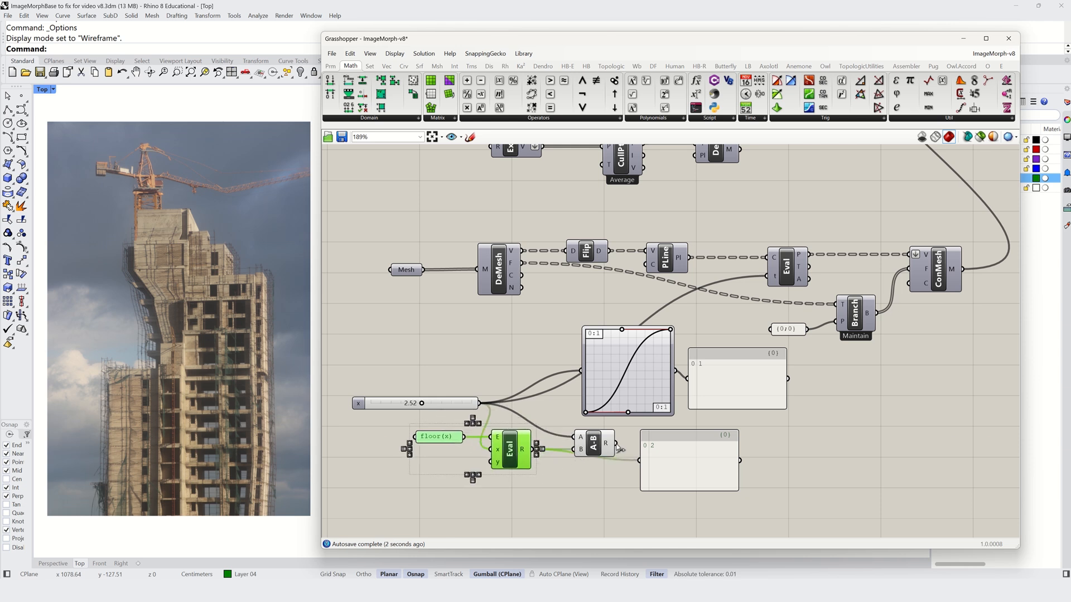
drag(617, 444, 581, 373)
drag(604, 379, 643, 376)
drag(731, 378, 793, 385)
drag(421, 403, 397, 404)
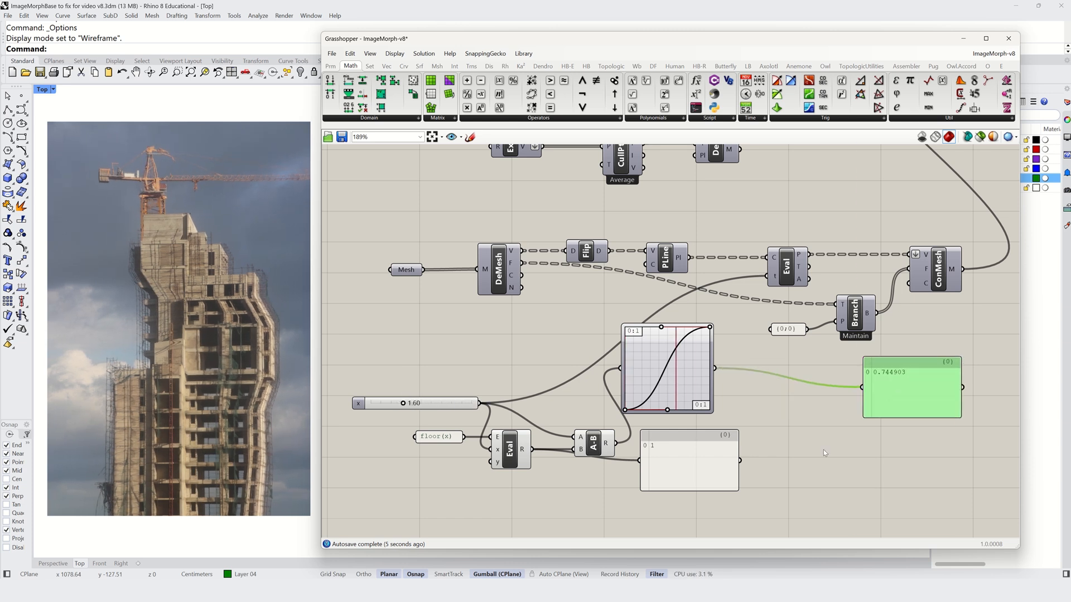
Step: Insert an Addition component that sums the Graph Mapper output and the floor(x) result
click(821, 449)
click(467, 81)
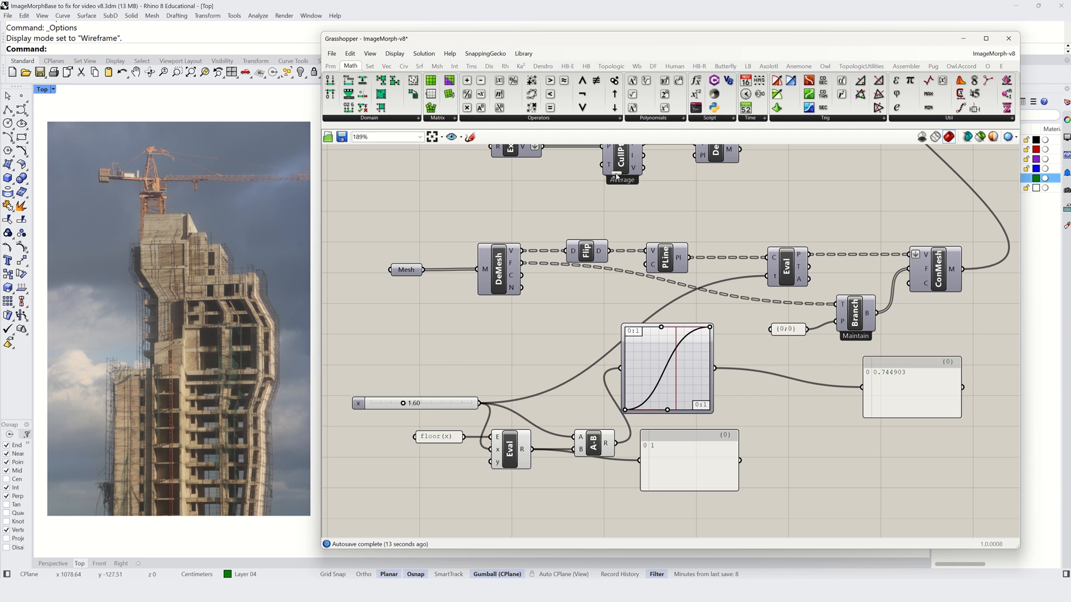
click(769, 381)
drag(715, 369, 752, 378)
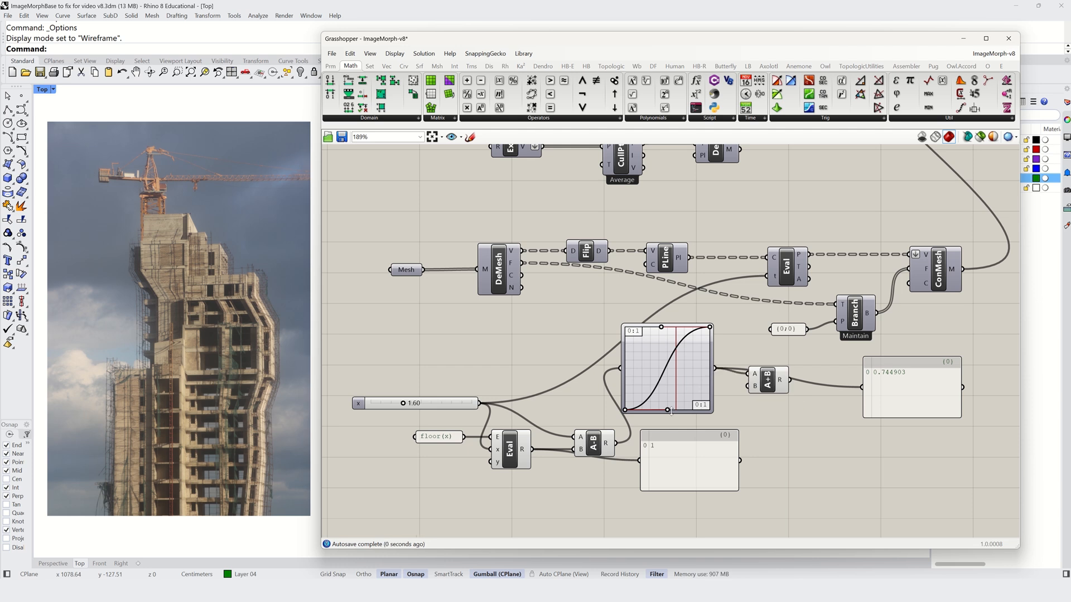
drag(532, 451, 751, 386)
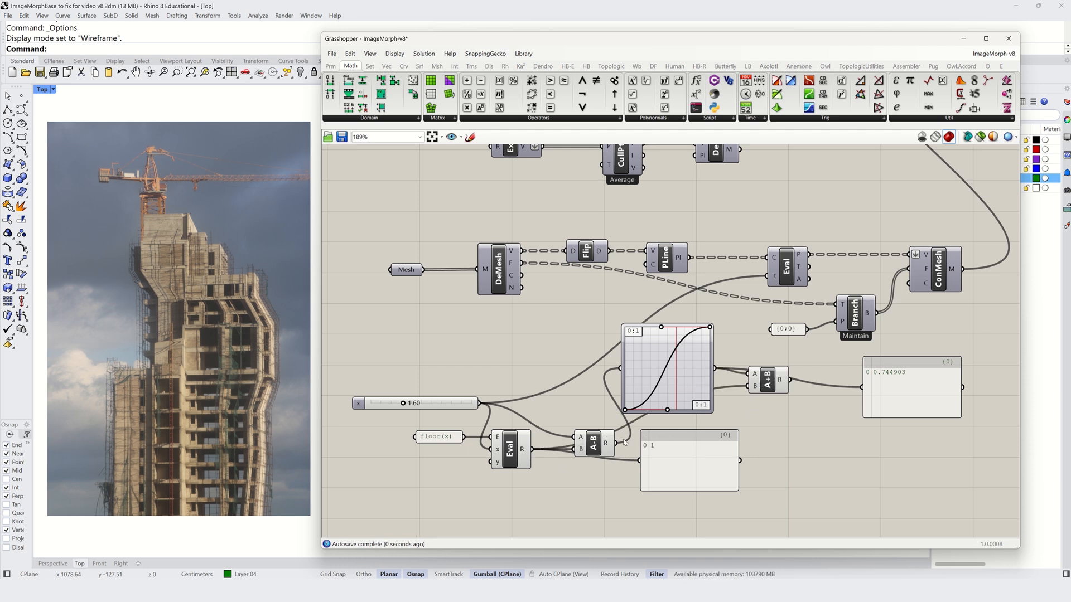
Step: Move the Subtraction component in line with the slider and feed the sum into Evaluate Curve's parameter input instead of the slider
drag(594, 444, 571, 412)
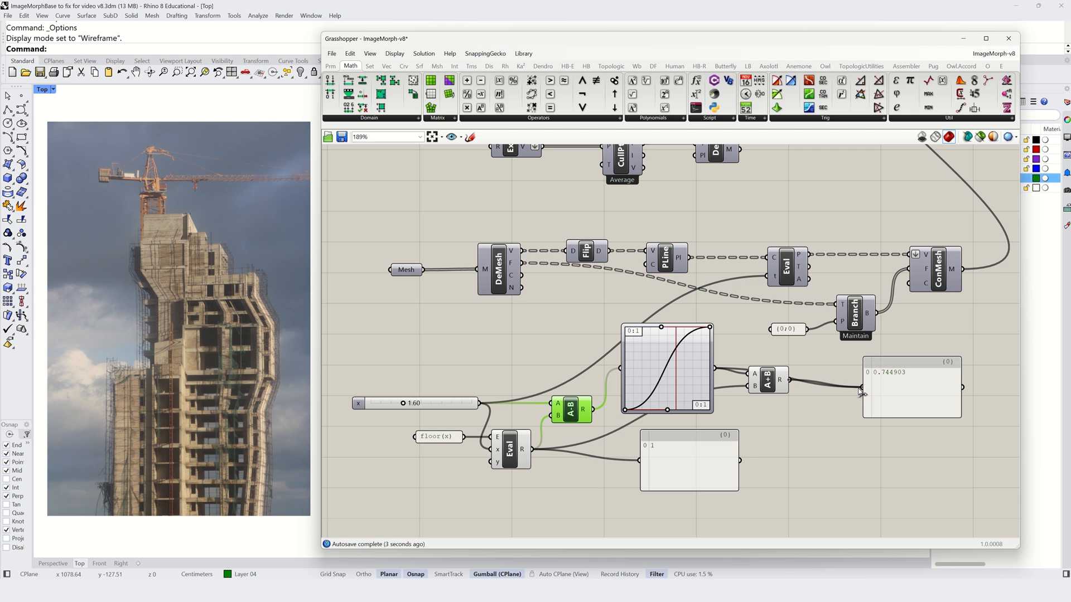
drag(790, 381, 766, 277)
drag(763, 345, 395, 476)
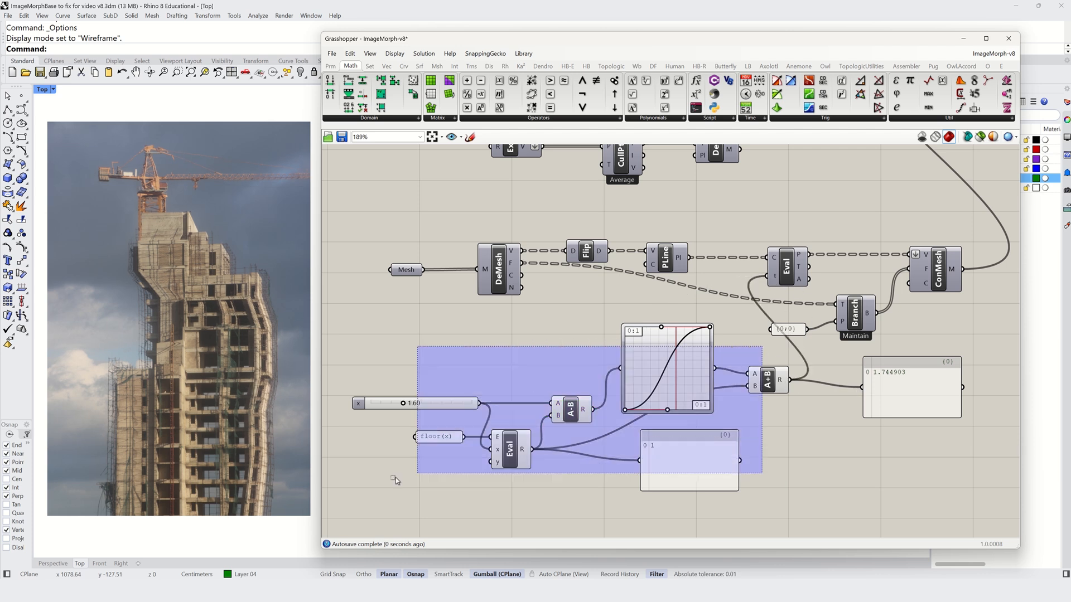
drag(396, 475, 365, 490)
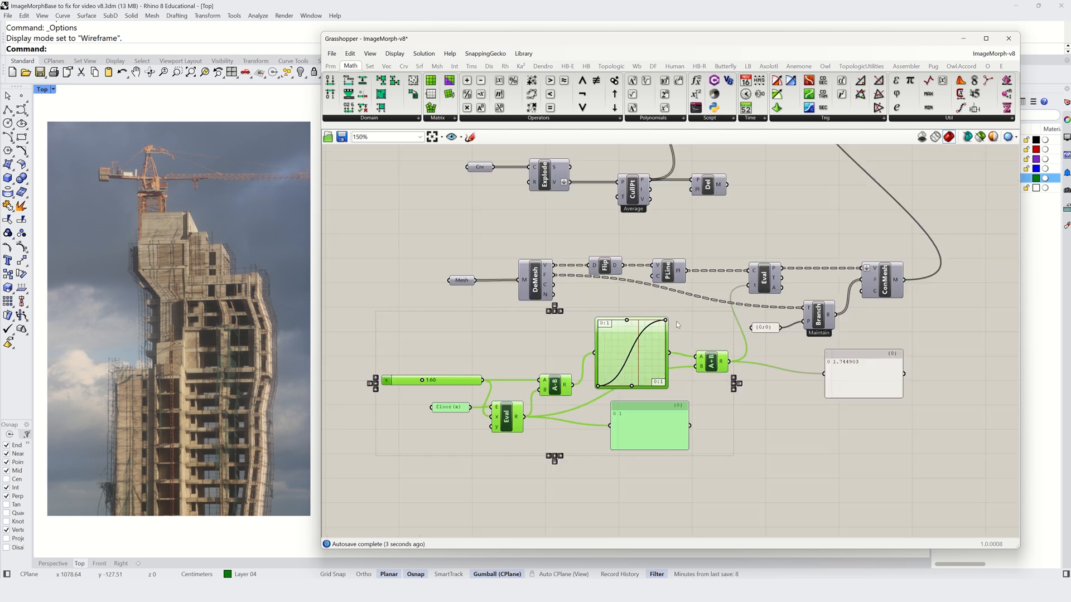
scroll(677, 324, down, 2)
click(683, 330)
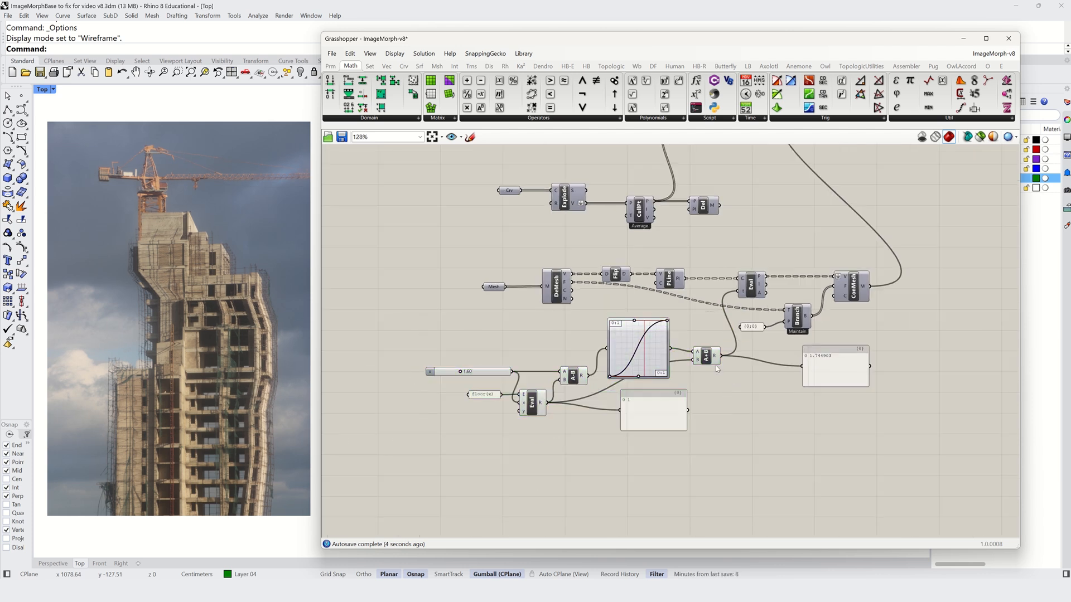
Step: Limit the Graph Mapper's X domain to 0.2–0.9, and move the slider to 4.06 to test the eased morph
double_click(654, 351)
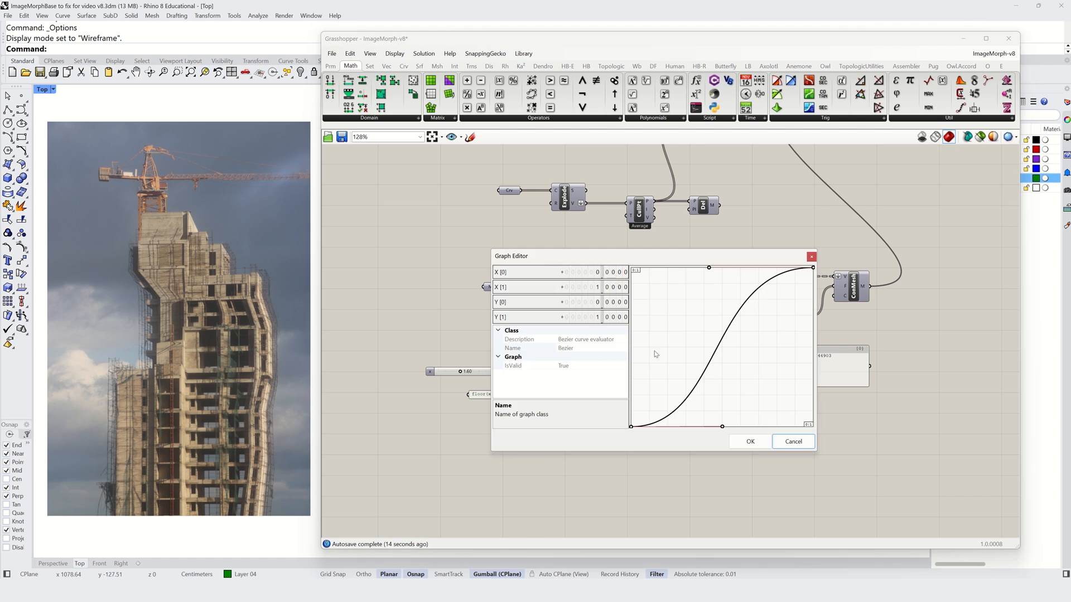
double_click(606, 276)
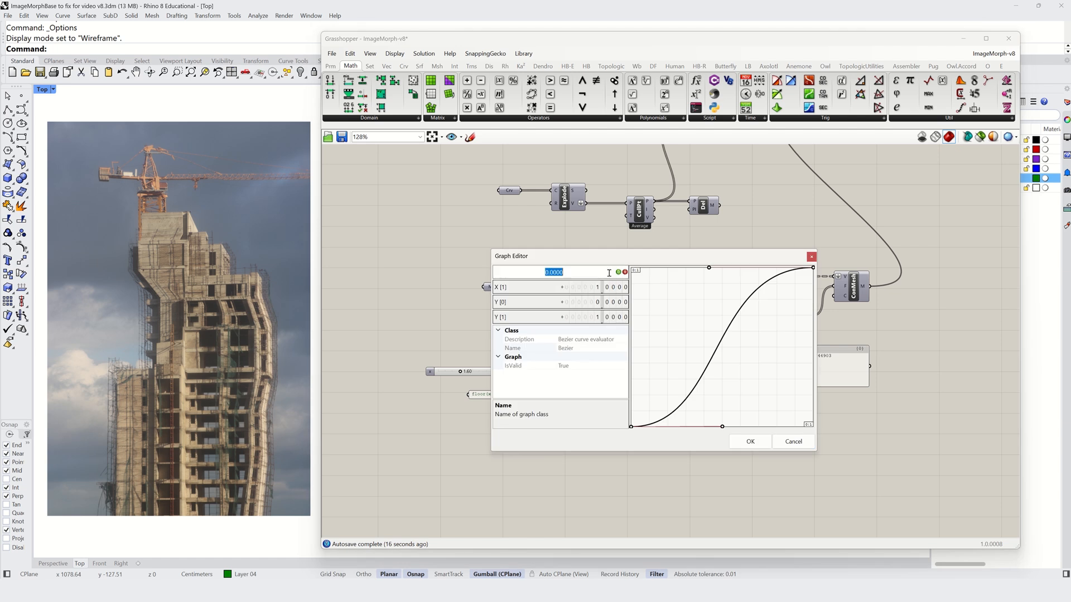
text(.2)
click(618, 272)
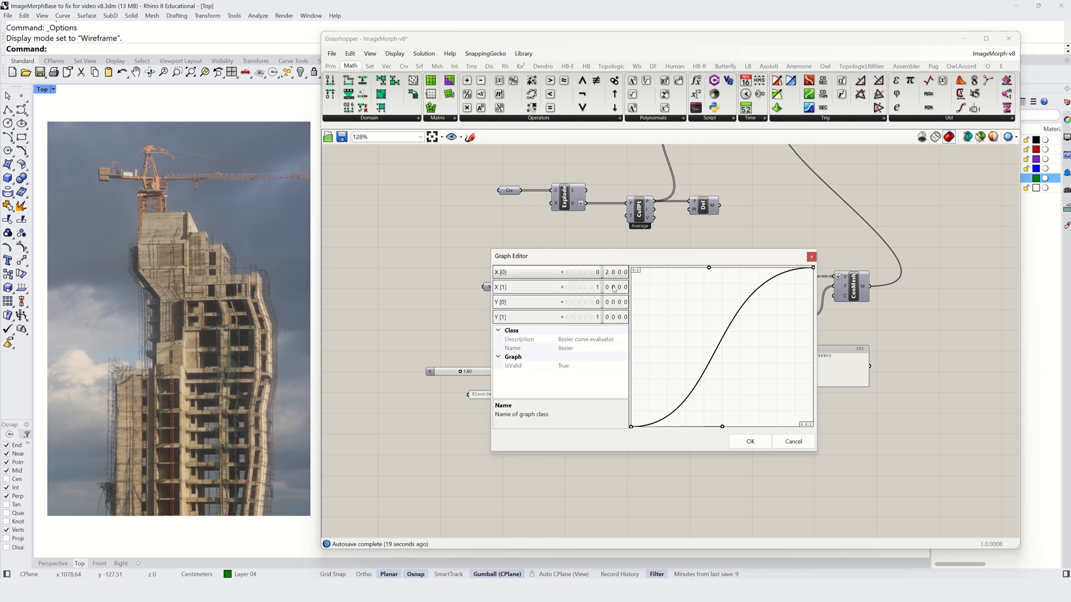
double_click(611, 288)
text(.9)
key(Return)
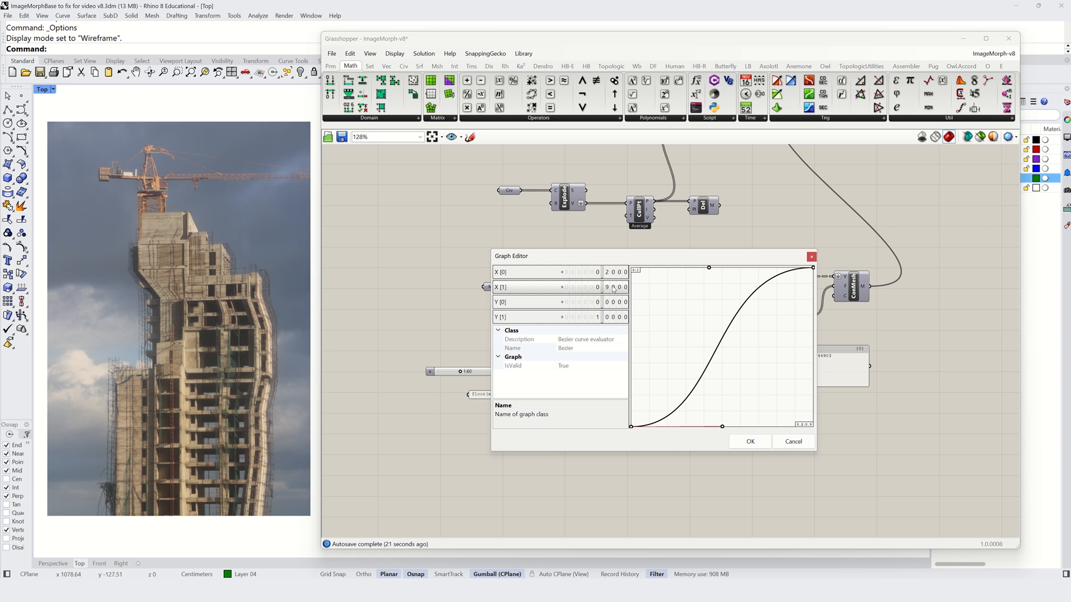
click(748, 442)
drag(461, 372, 496, 374)
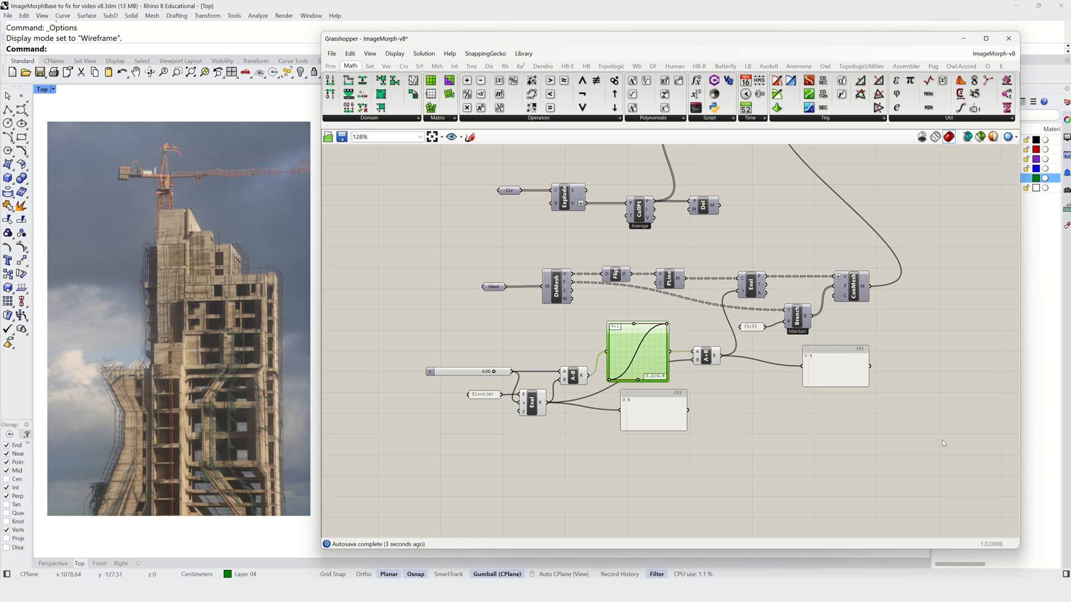
Step: Try out slider animation settings with the filename template Animat_{0:000}.png and 90 frames, and dismiss them
right_click(461, 376)
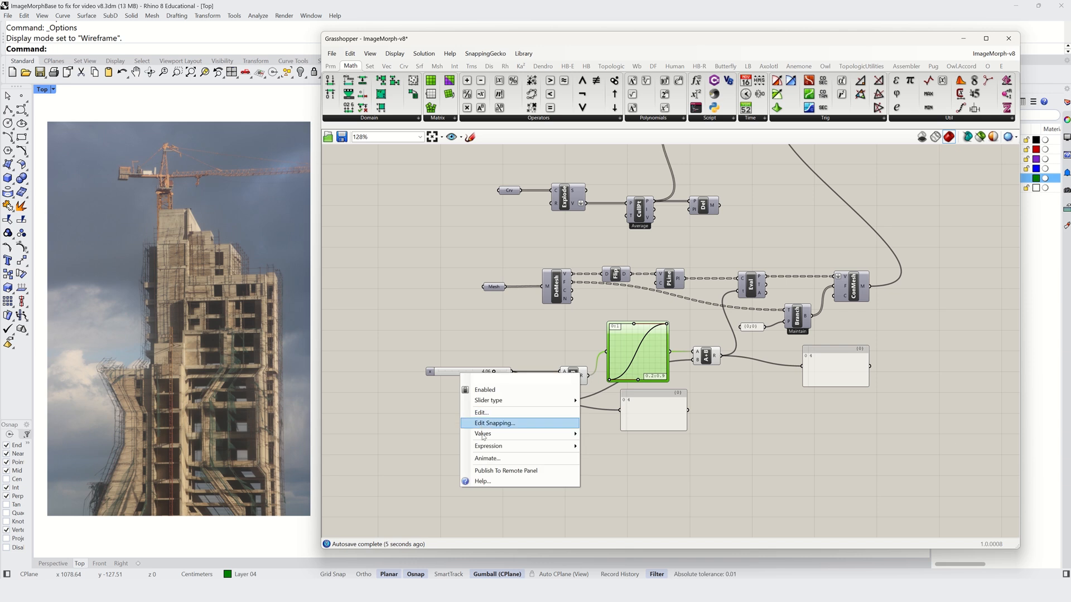
click(486, 458)
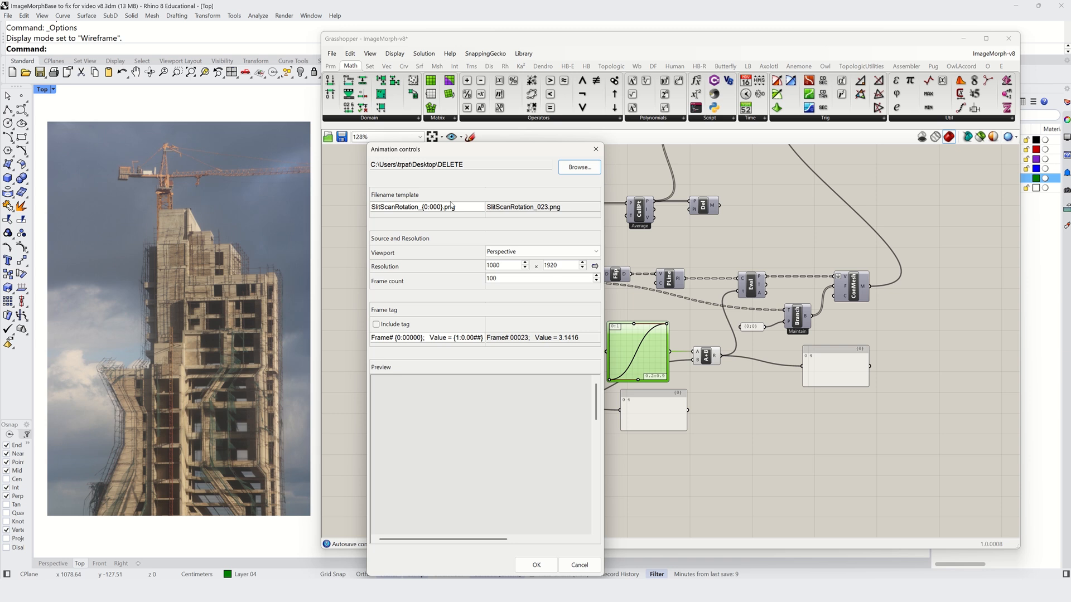
drag(415, 208, 354, 210)
text(Animat)
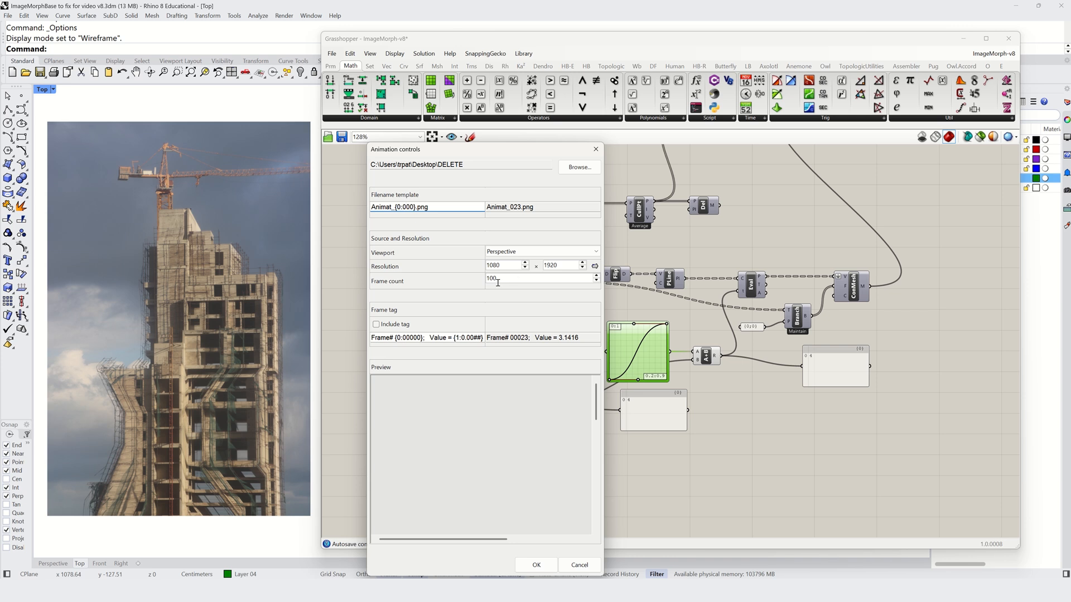
click(517, 252)
click(517, 253)
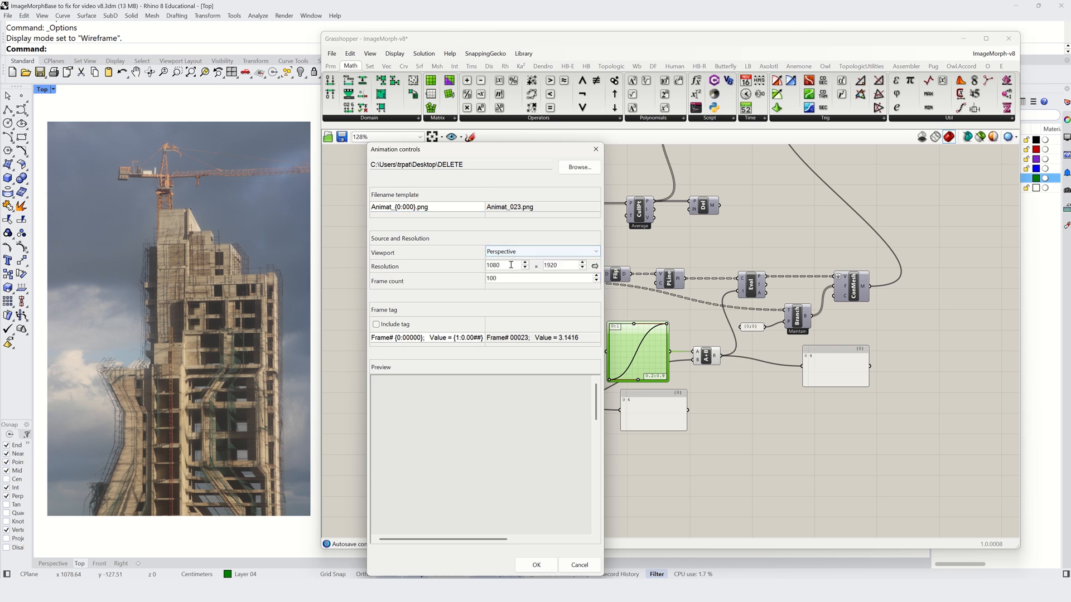
double_click(507, 277)
text(90)
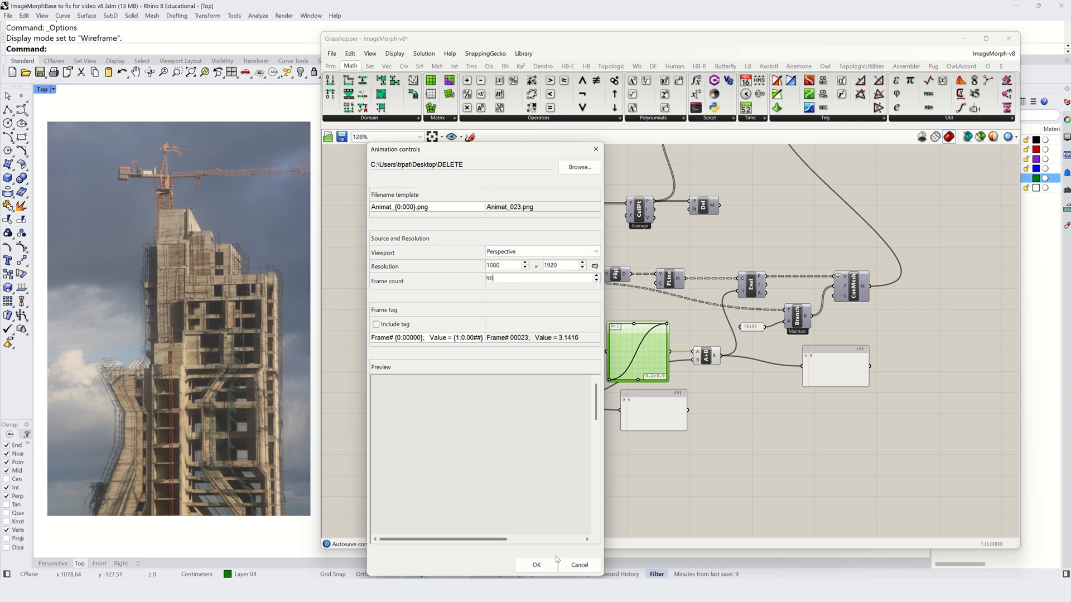
click(563, 565)
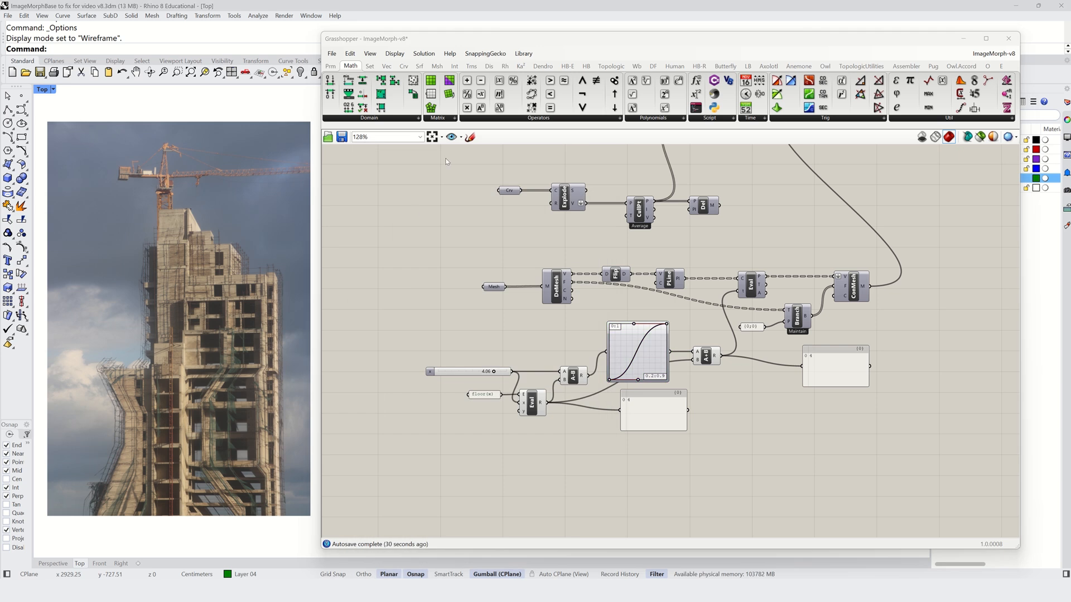
Step: Collapse the Grasshopper window and create a new floating viewport in Rhino that copies the active Top view's projection
double_click(546, 39)
text(NewFloatingViewport)
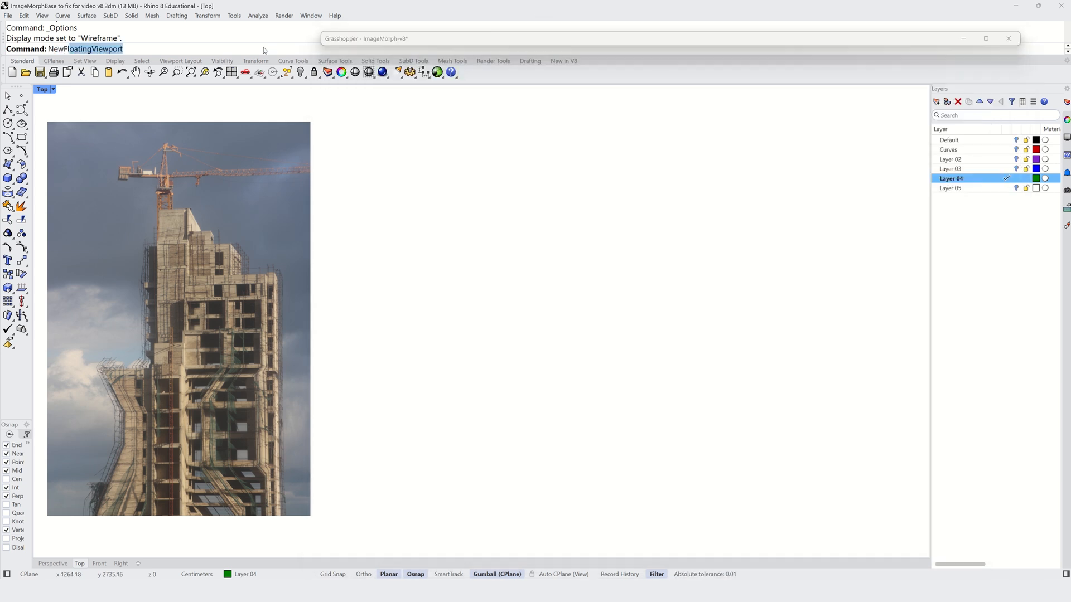
key(Return)
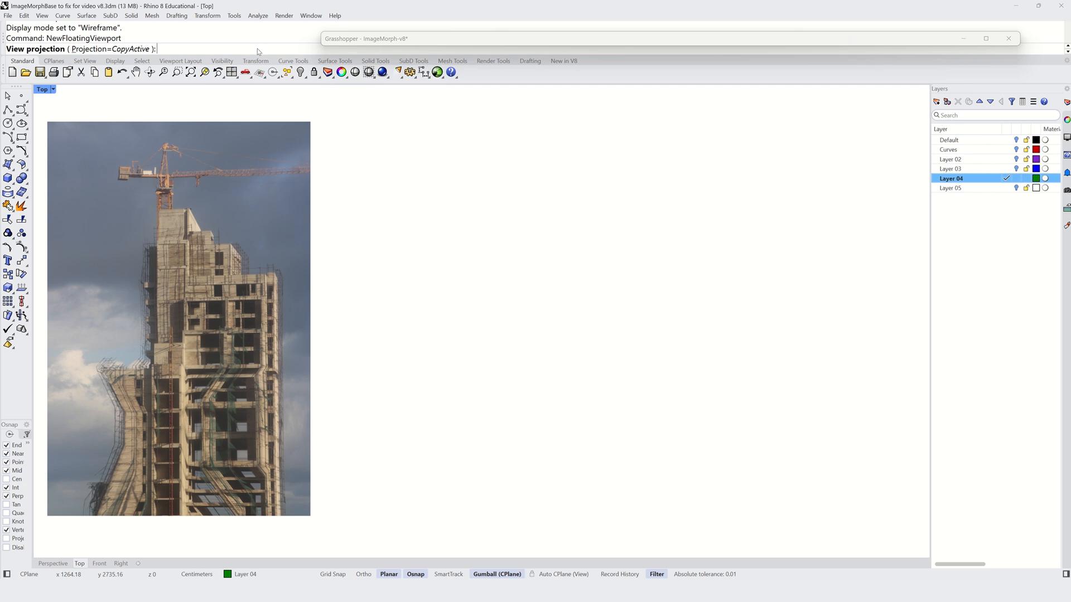
click(126, 49)
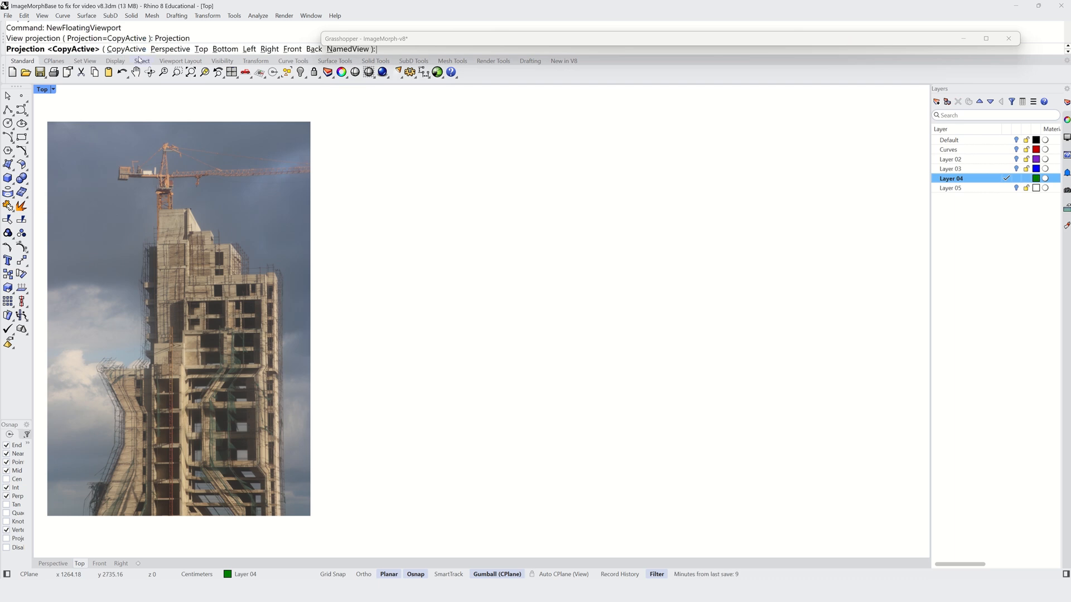
key(Return)
drag(382, 147, 418, 134)
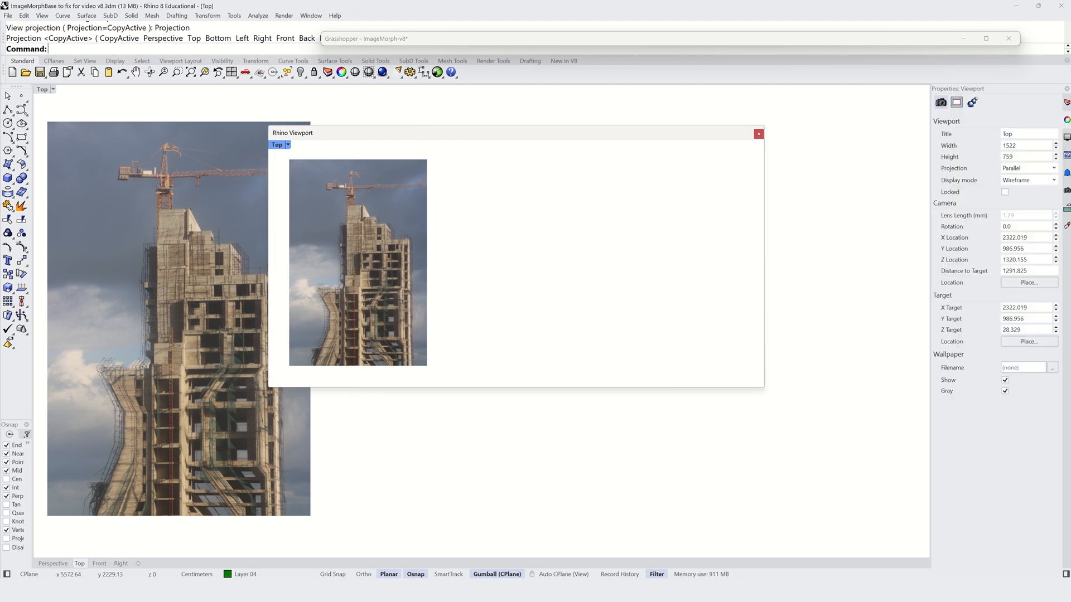
Step: Set the floating viewport's size to 540 wide by 960 high and place it clear of the main image
click(1024, 146)
text(540)
key(Tab)
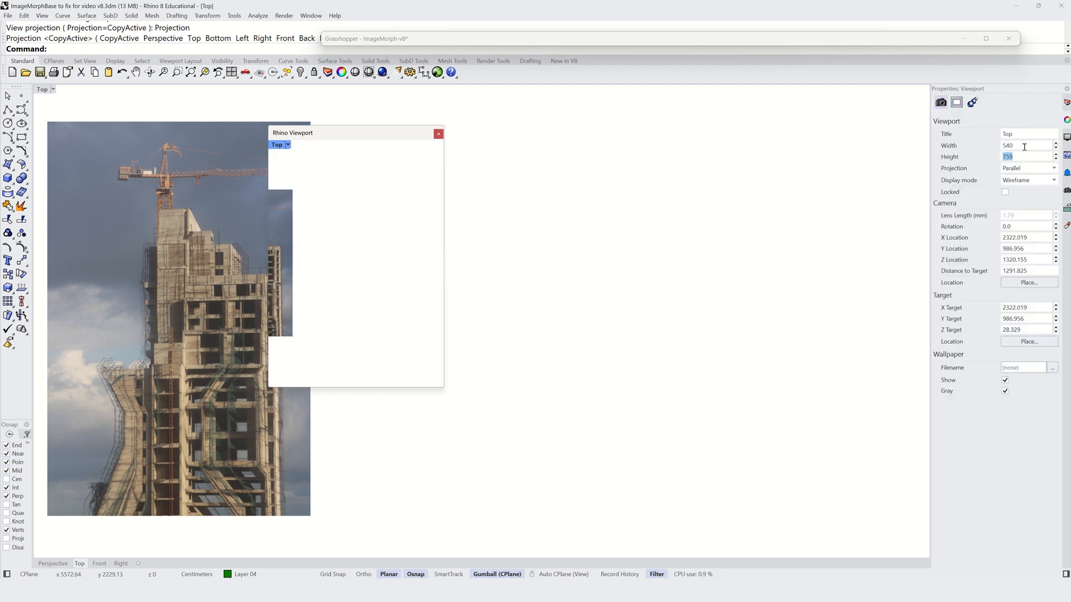
key(Return)
drag(334, 133, 467, 128)
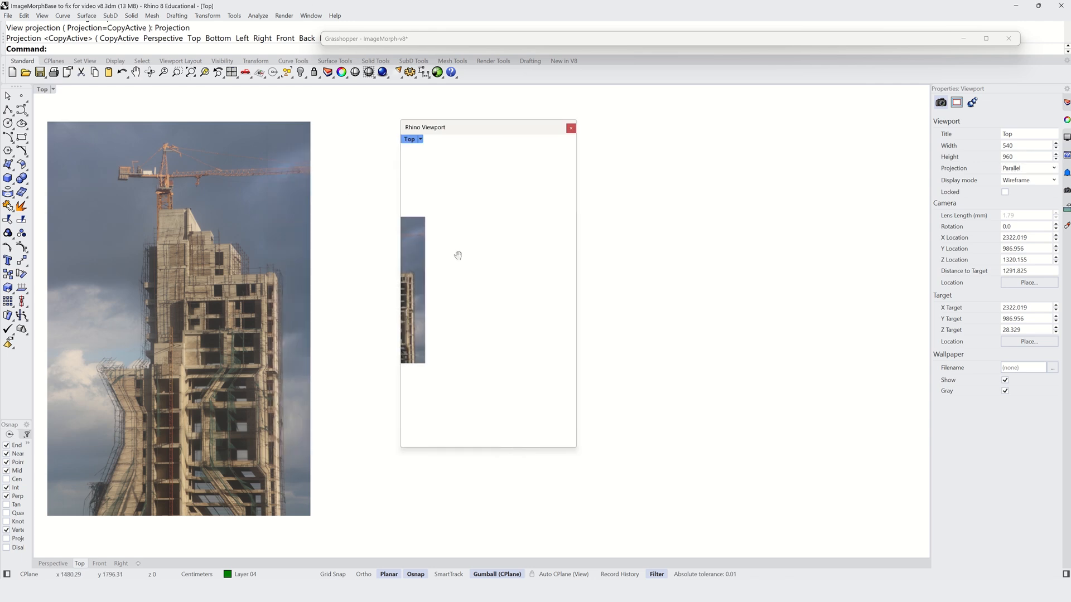
Step: Frame the building image so that it fills the floating viewport
right_drag(457, 255, 569, 244)
scroll(493, 262, up, 2)
scroll(493, 258, up, 3)
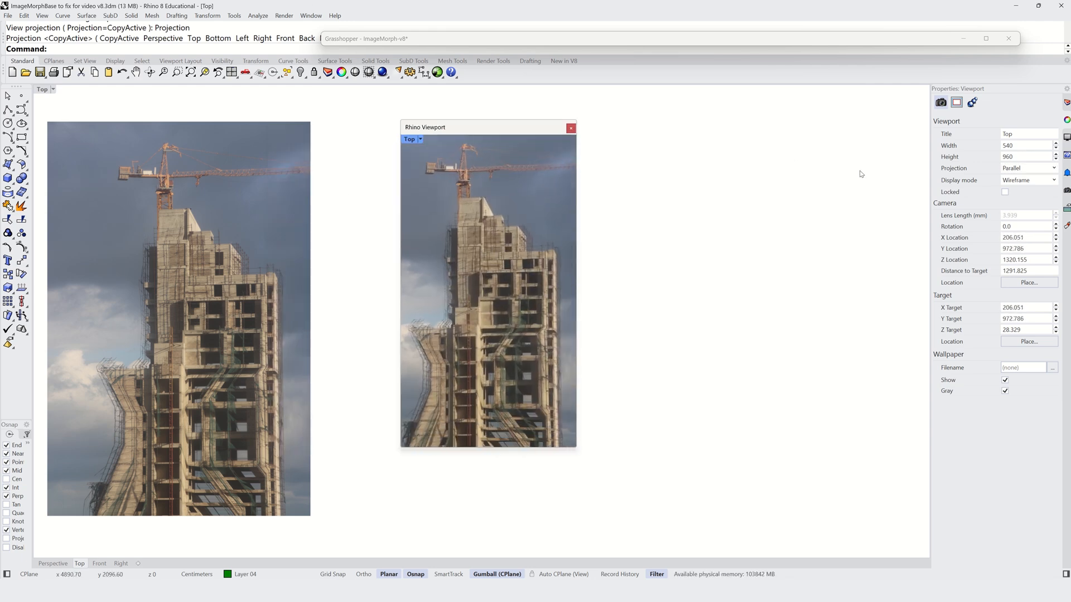
Step: Save the floating viewport as the named view Animation-540x960 and move its window over the main image
click(1066, 192)
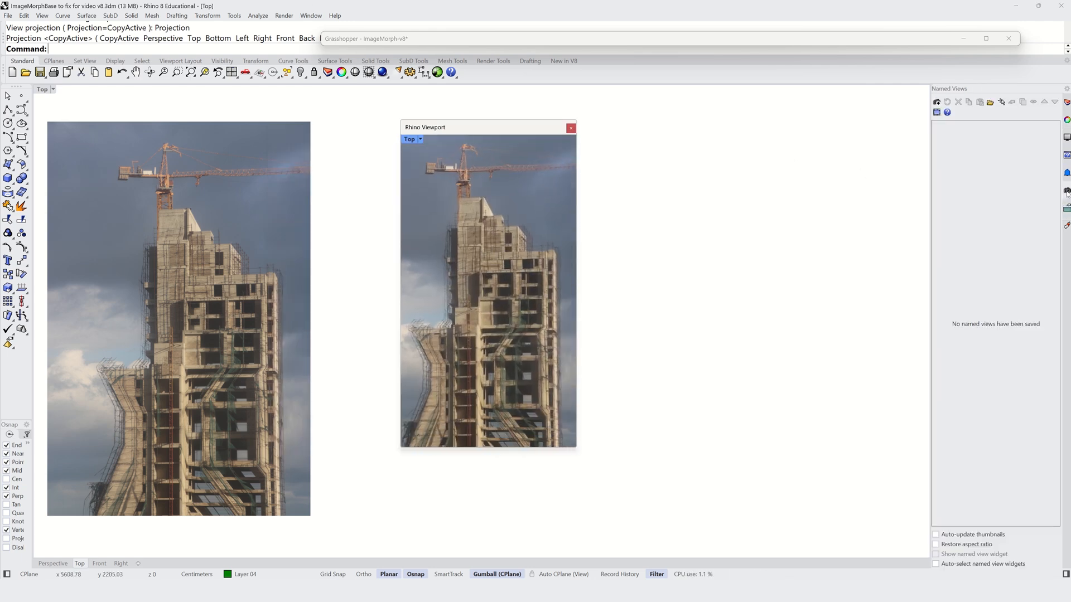
click(936, 103)
text(An)
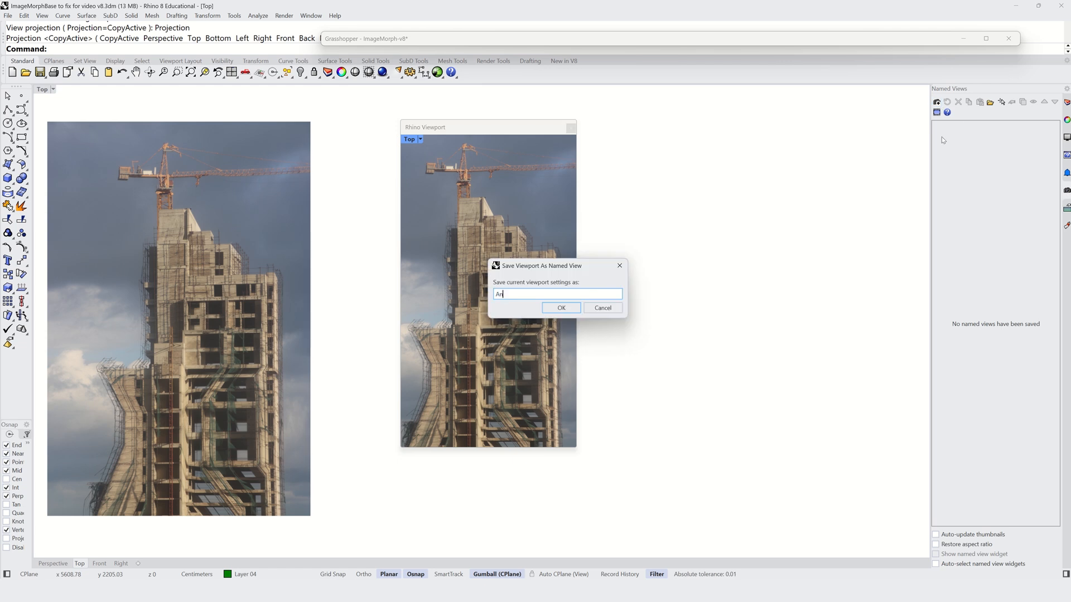
text(imation-540x960)
key(Return)
drag(494, 134, 166, 108)
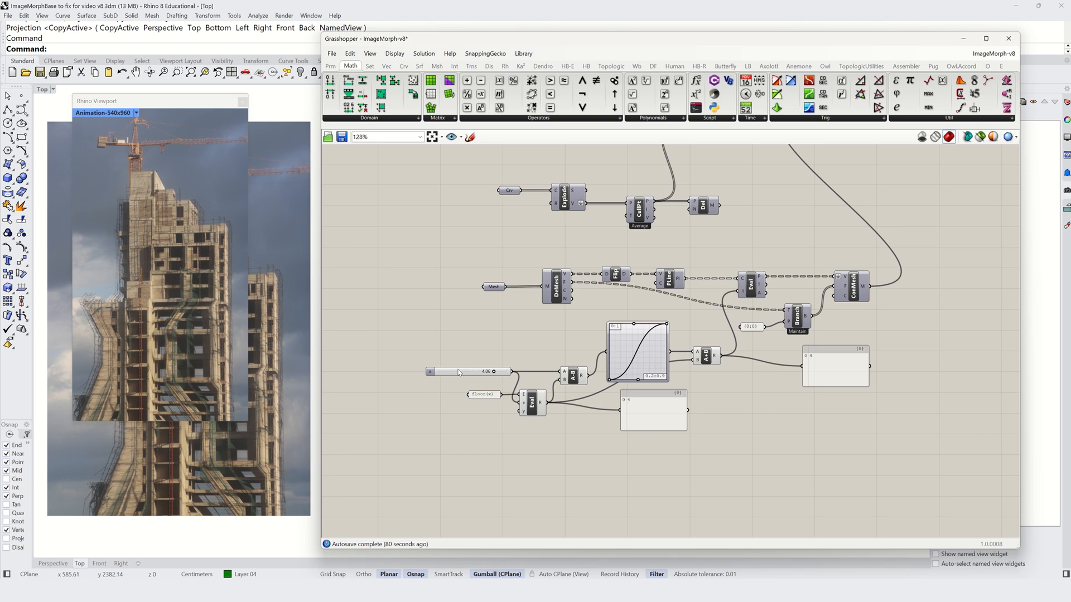
Step: Set the slider's animation to use the Animation-540x960 viewport and the filename template Animate_{0:000}.png
right_click(458, 371)
click(488, 455)
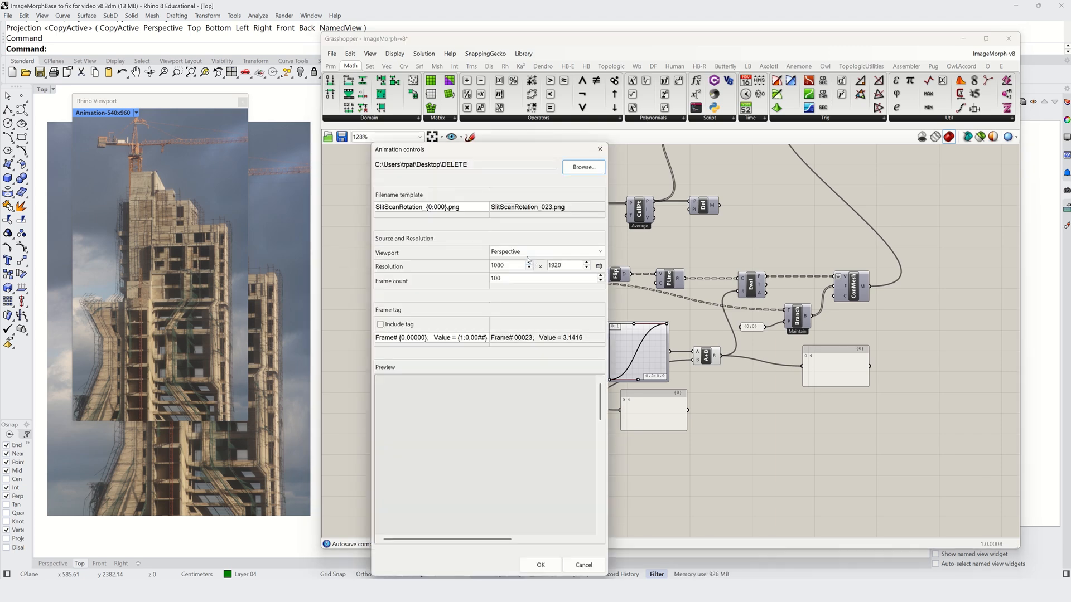
click(514, 252)
click(524, 292)
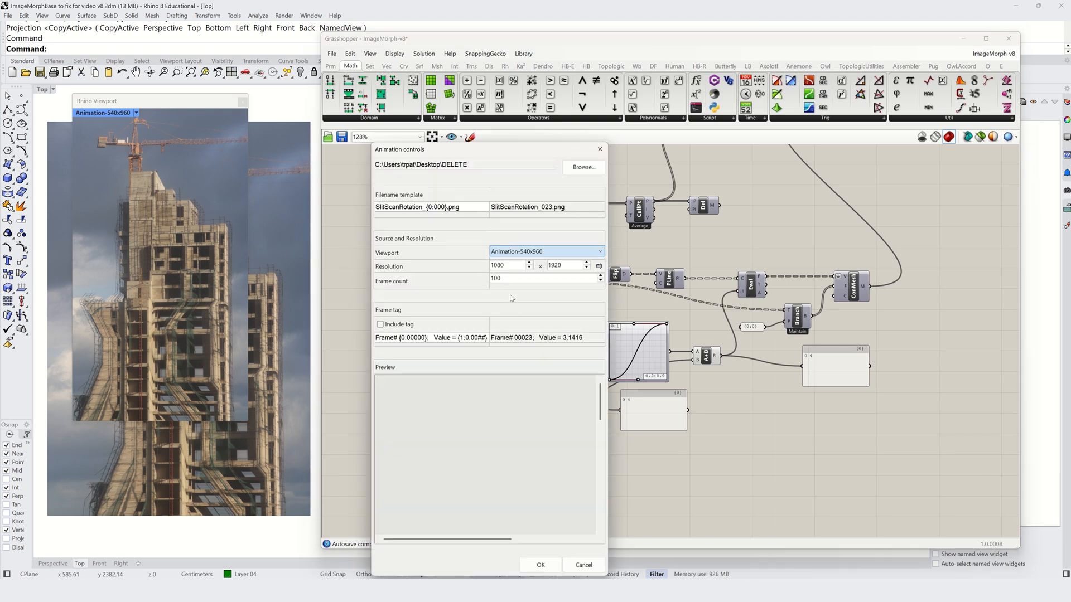
drag(424, 207, 360, 198)
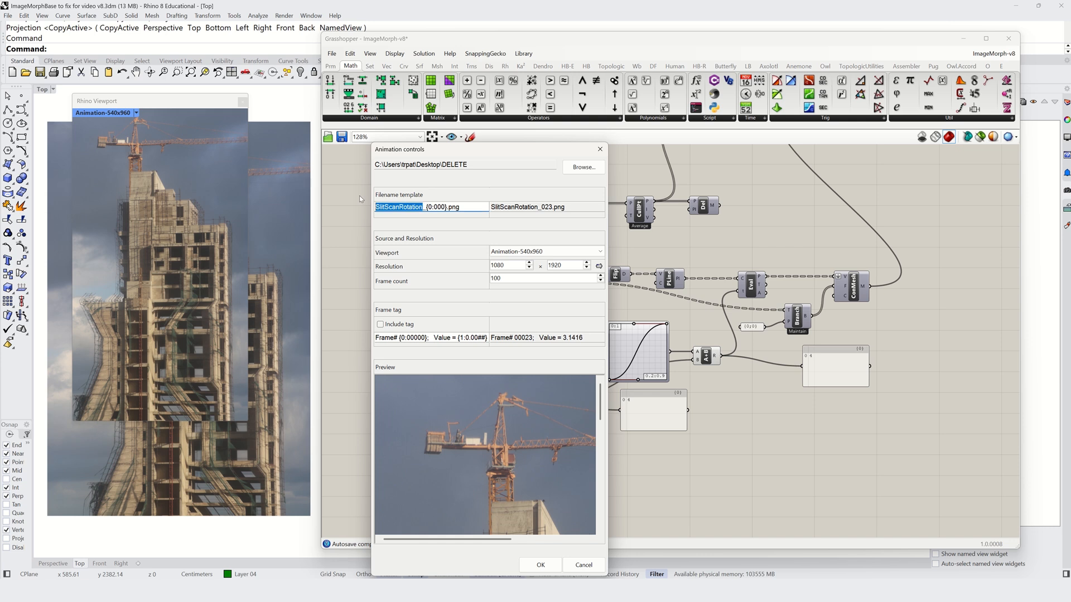
text(Animate)
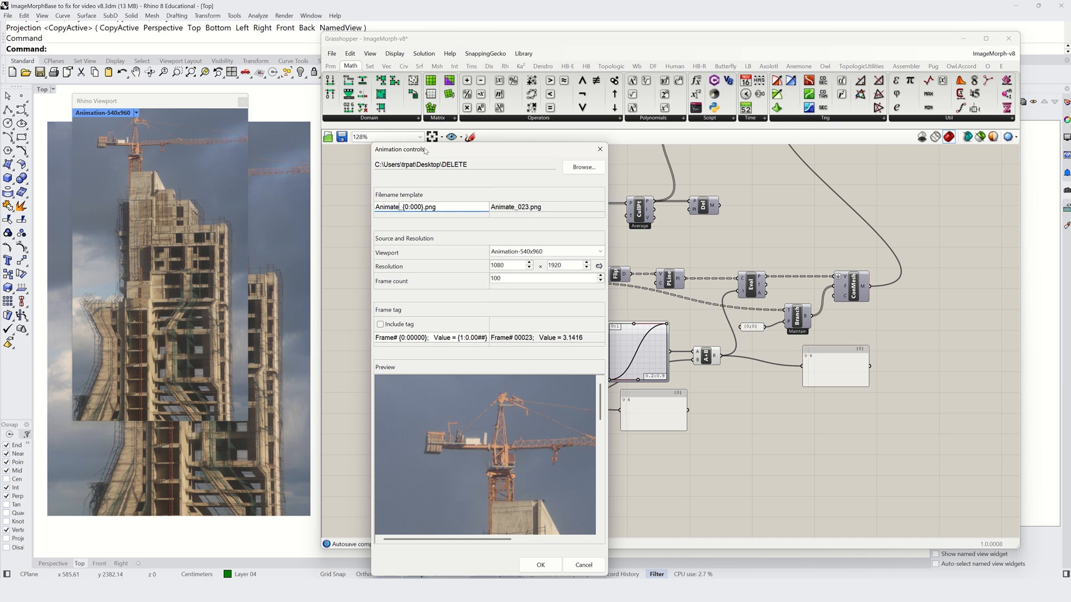
Step: Set the frame count to 75 and export the slider animation frames to the DELETE folder
drag(446, 149, 470, 62)
drag(527, 191, 493, 192)
text(75)
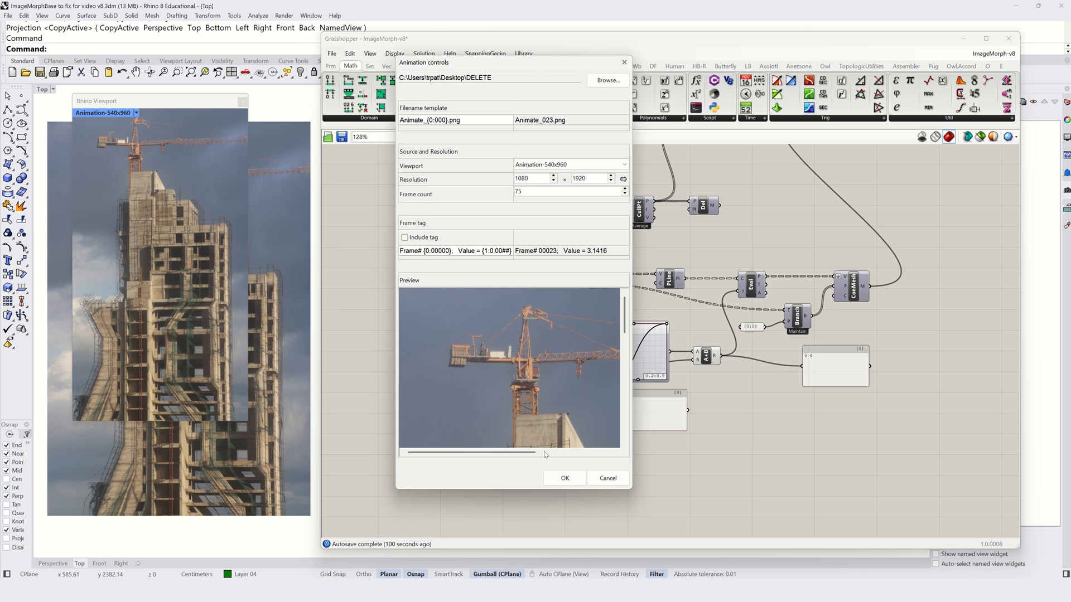
click(565, 478)
drag(194, 102, 353, 168)
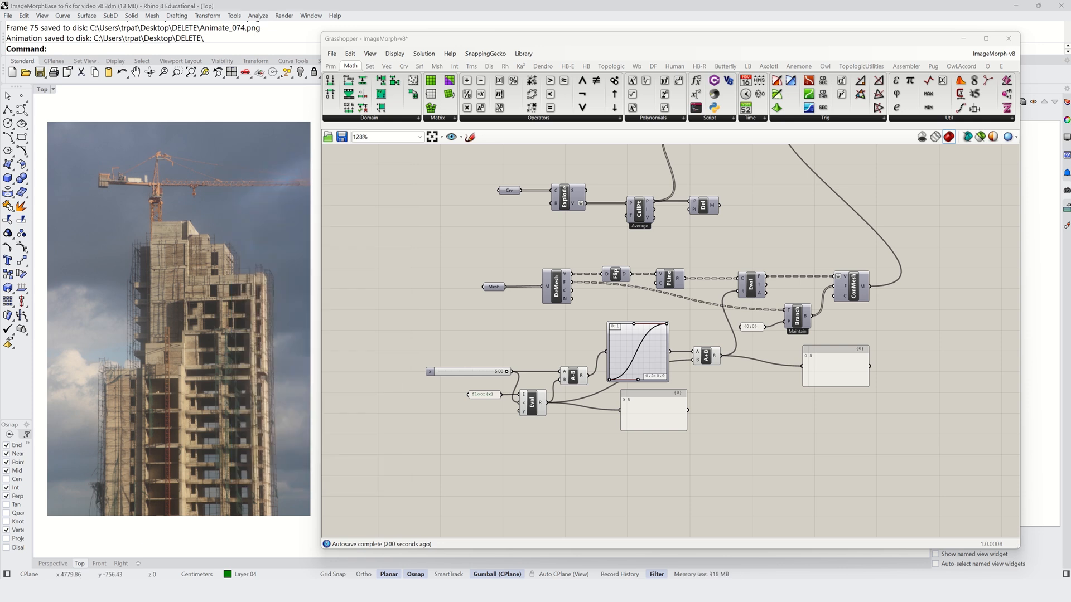
Step: Switch to Photoshop and open Animate_000.png from the DELETE folder as an image sequence at 15 fps
drag(1070, 107, 1070, 87)
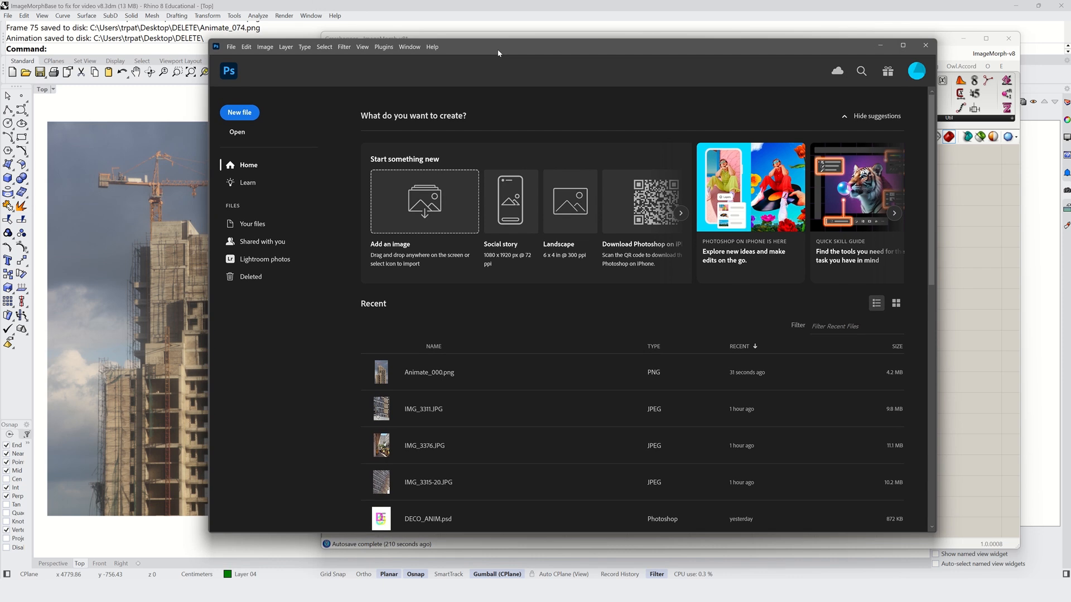
key(ctrl+o)
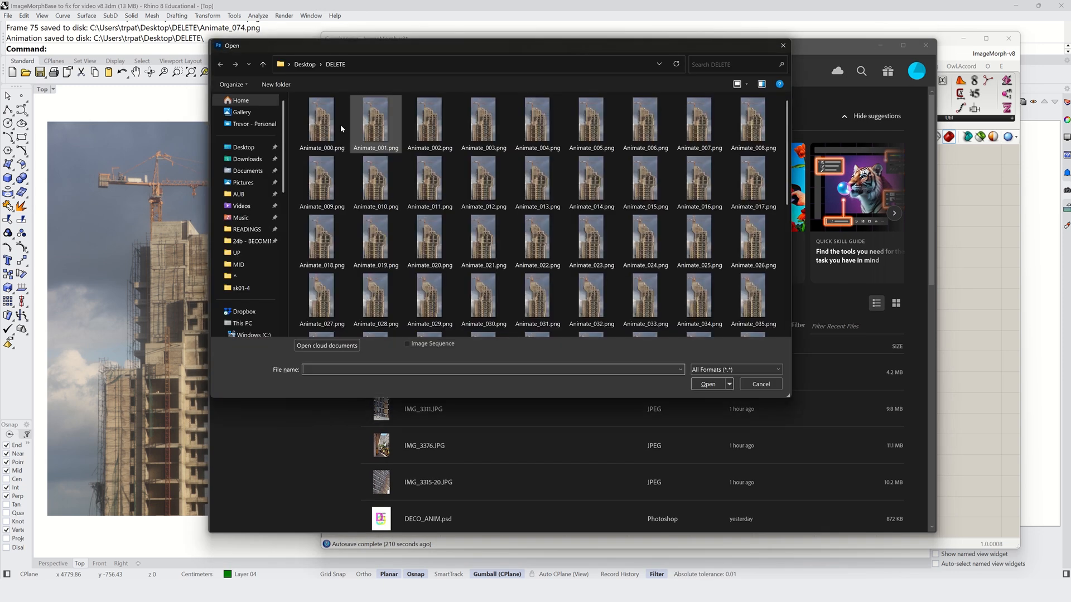
click(331, 124)
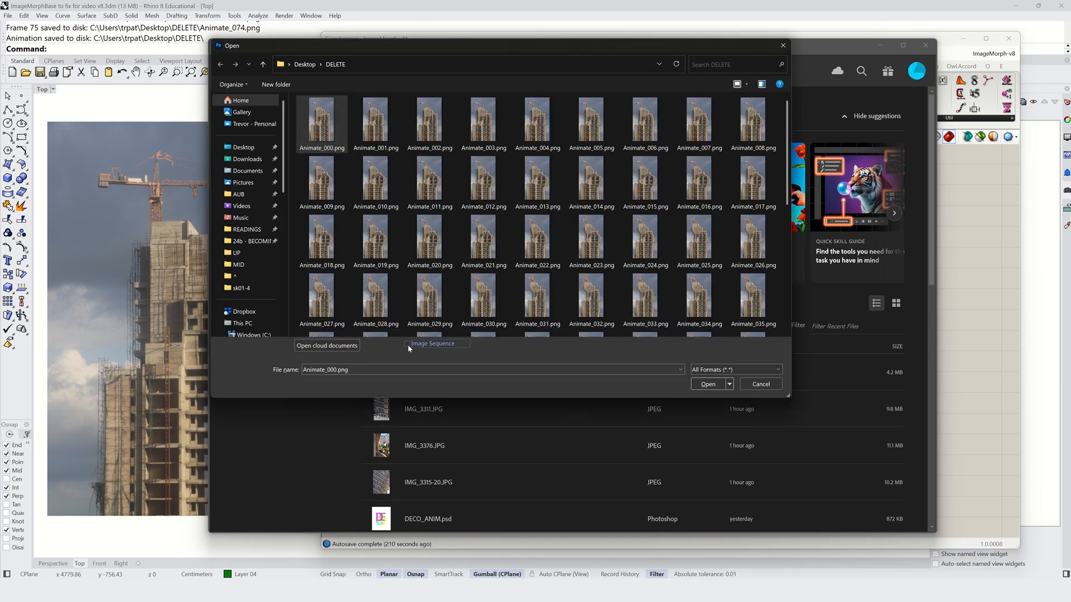
click(704, 384)
click(436, 136)
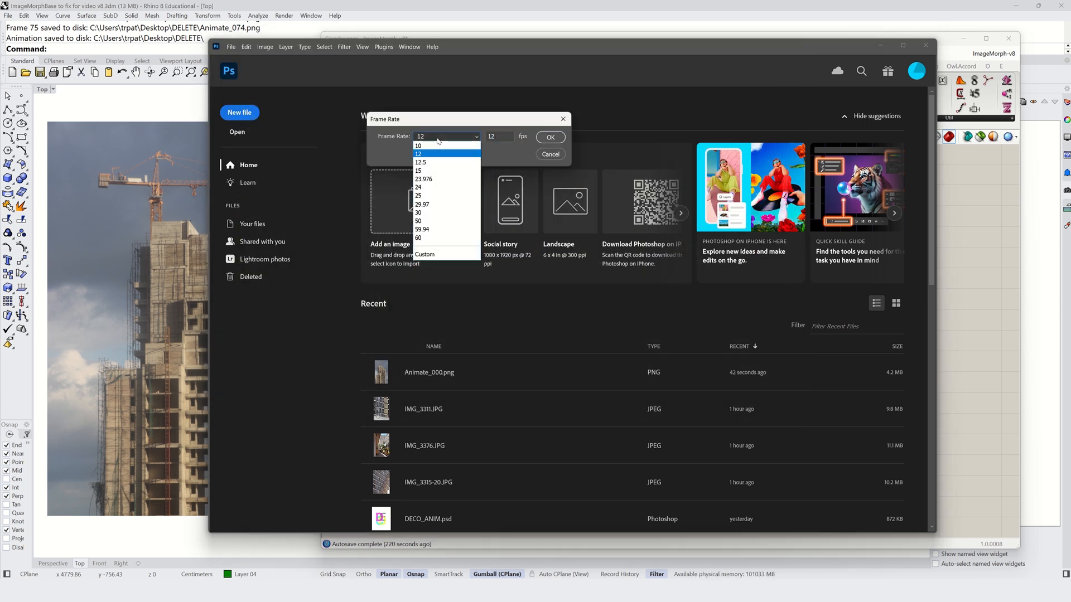
click(446, 175)
click(548, 138)
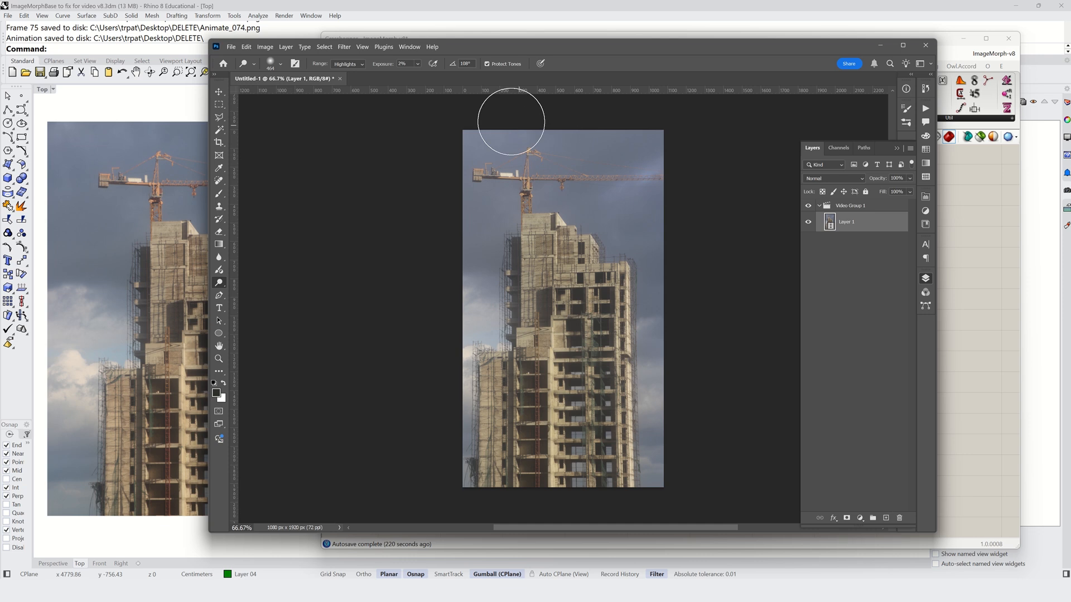
Step: Show the Timeline and enlarge its time scale to spread out the Layer 1 clip
click(410, 46)
click(419, 394)
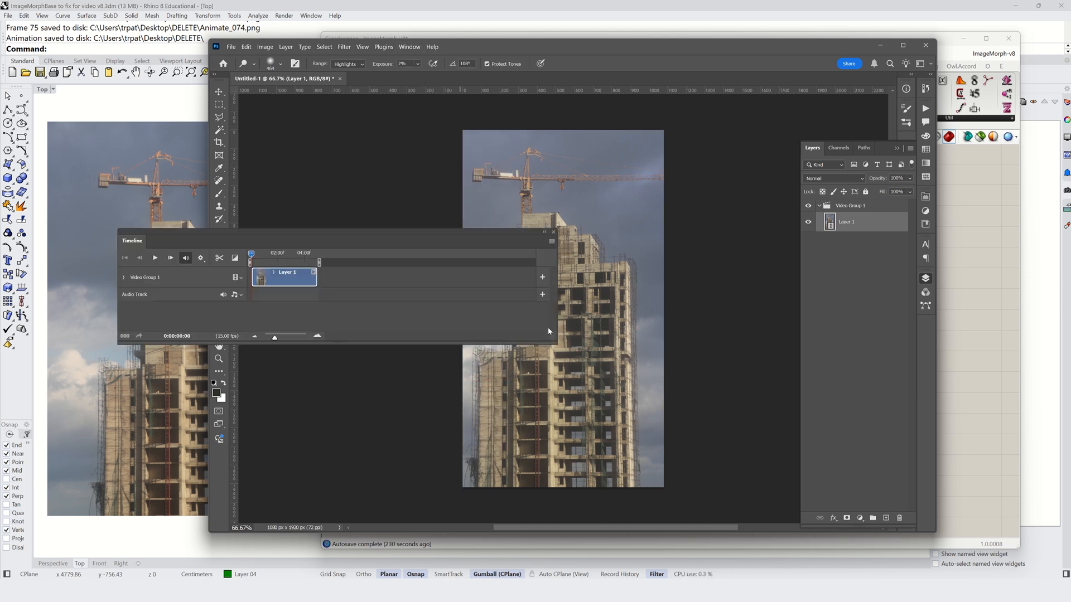
click(315, 337)
click(316, 337)
click(315, 337)
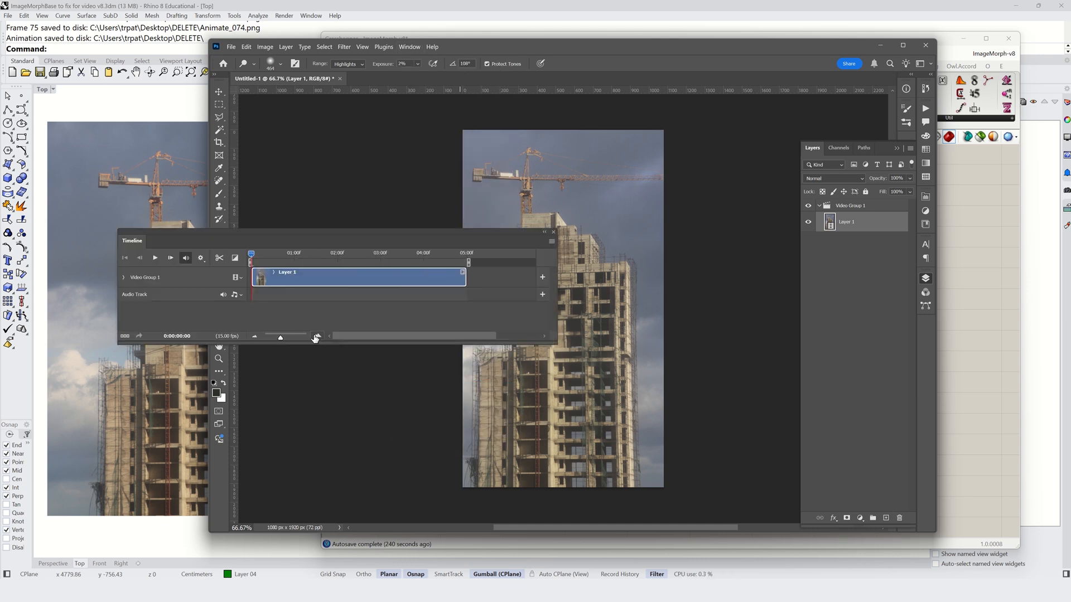
Step: Play part of the image sequence to check the morph, stop it, and move the Timeline lower
click(157, 259)
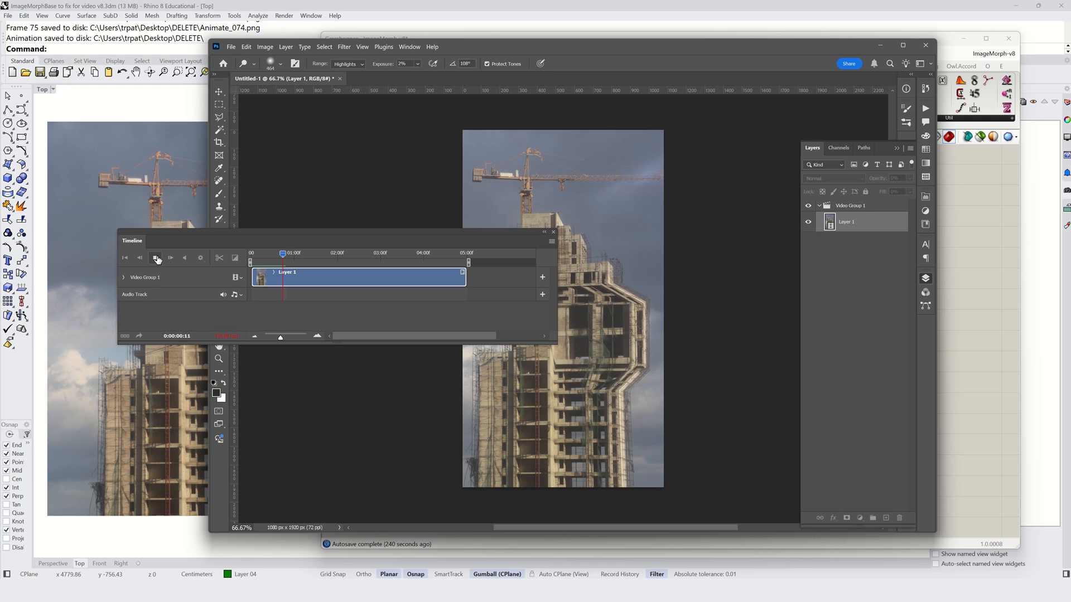
click(157, 259)
drag(291, 234, 249, 323)
Step: Render the sequence as an H.264 video named building_Morph.mp4 into the Desktop's DELETE folder
click(231, 47)
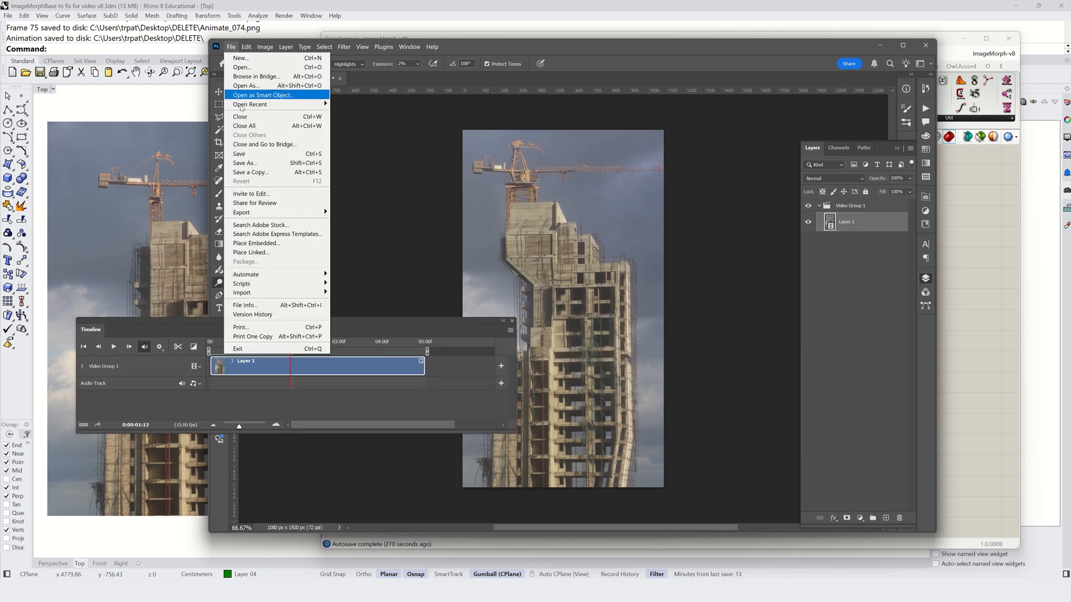
mouse_move(248, 215)
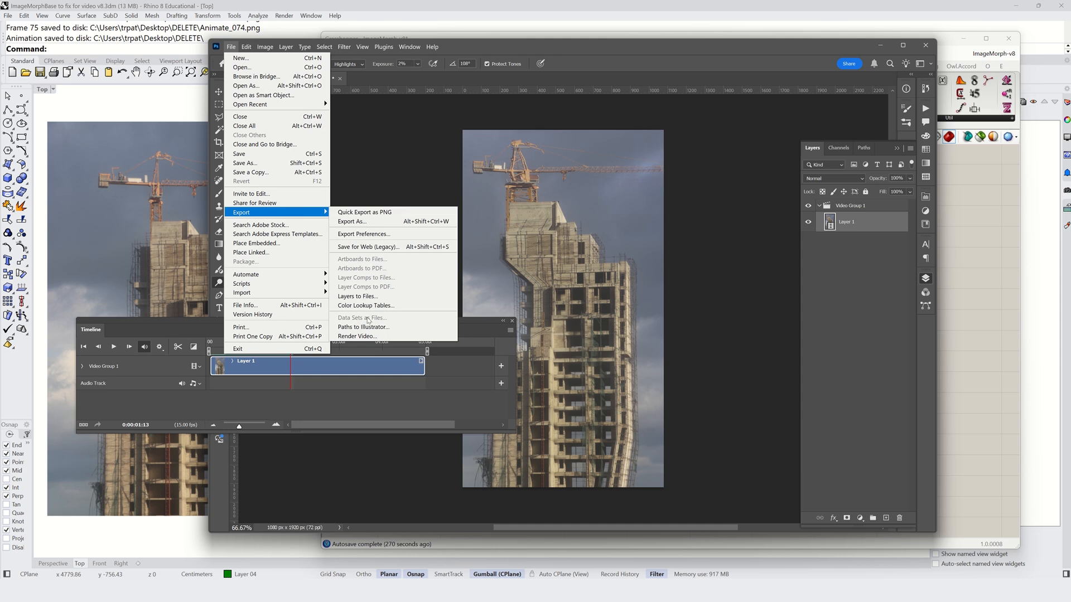
click(368, 336)
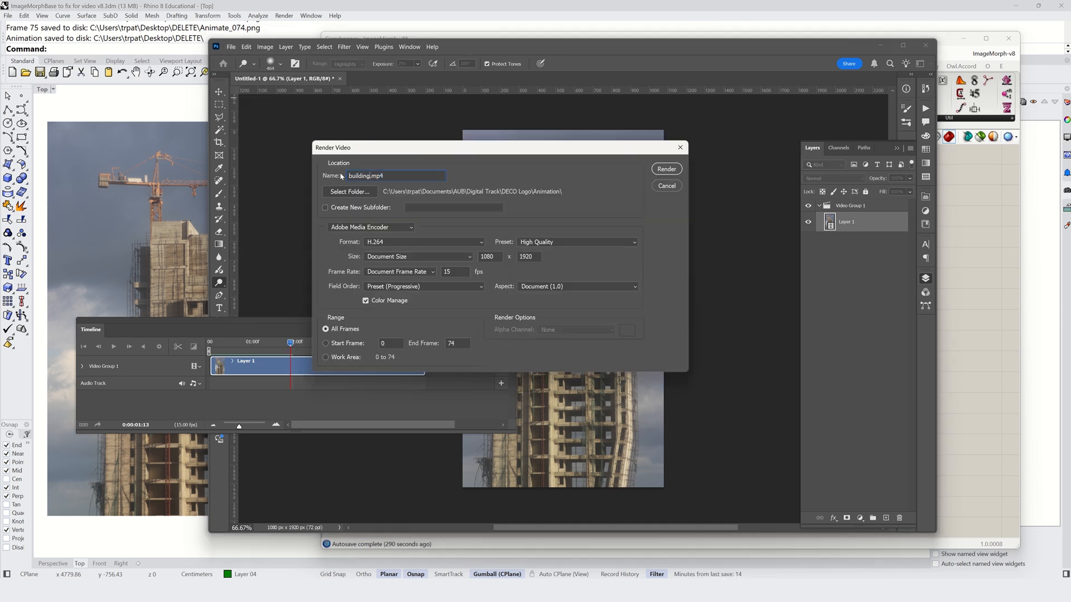
text(_Morph)
click(350, 192)
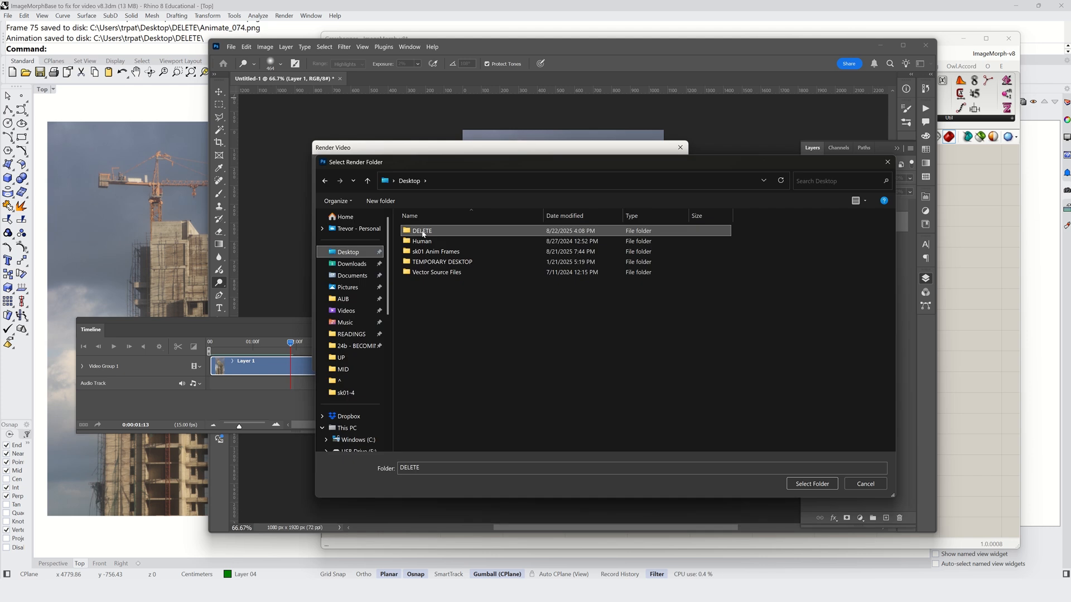
double_click(424, 231)
click(813, 483)
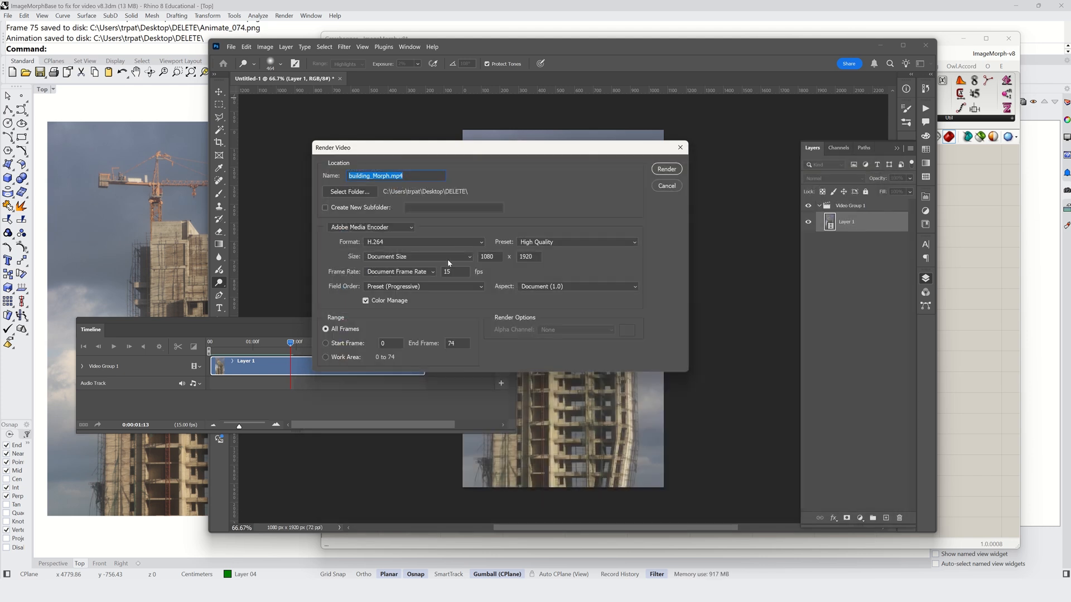
click(666, 169)
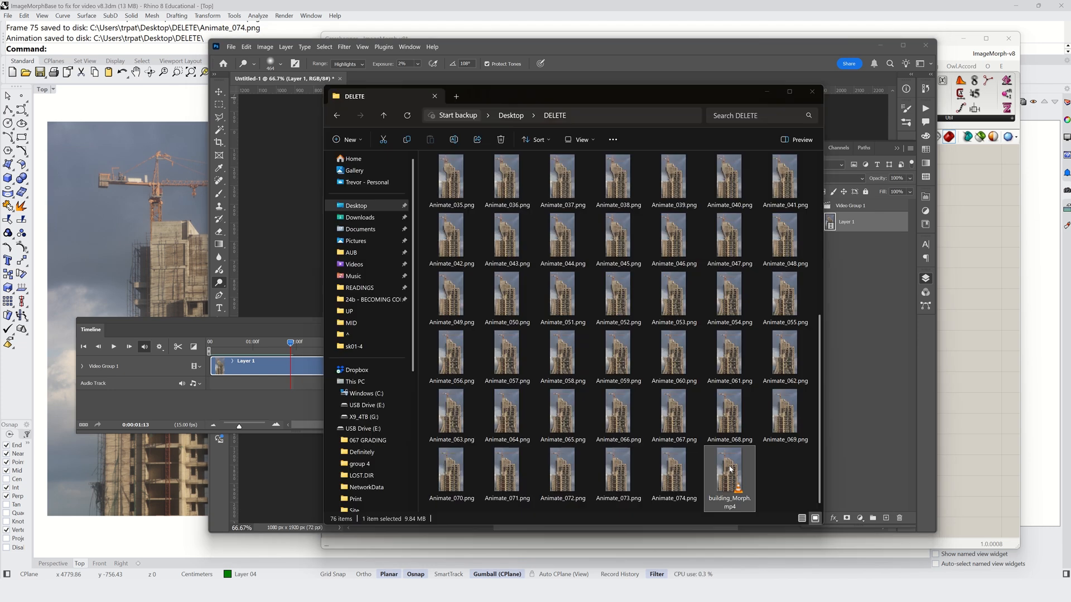
Step: Open building_Morph.mp4 from the DELETE folder in VLC and play it to review the morph
double_click(729, 478)
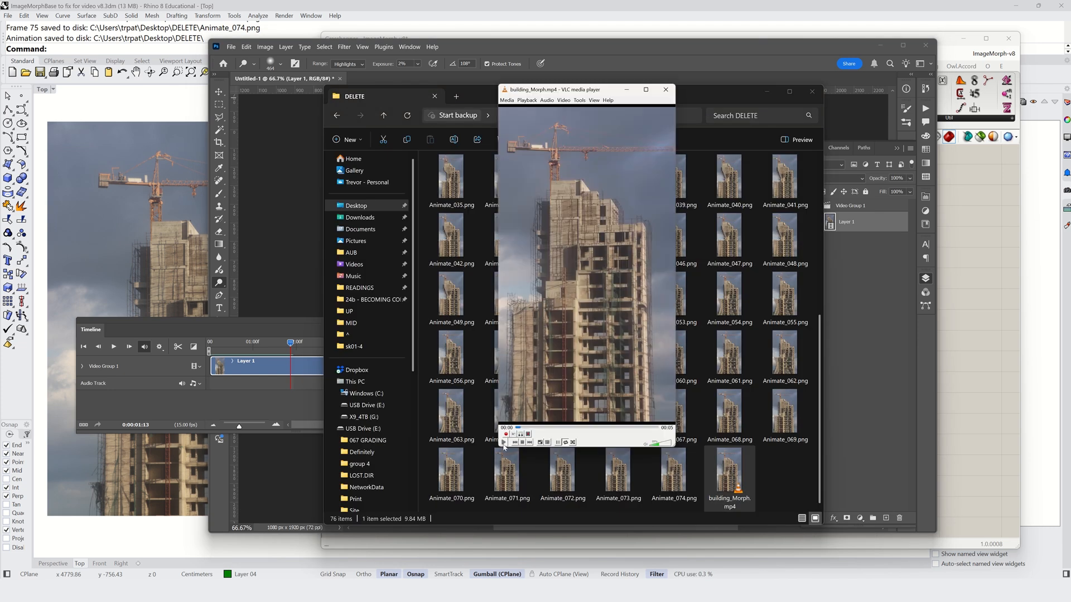
click(504, 442)
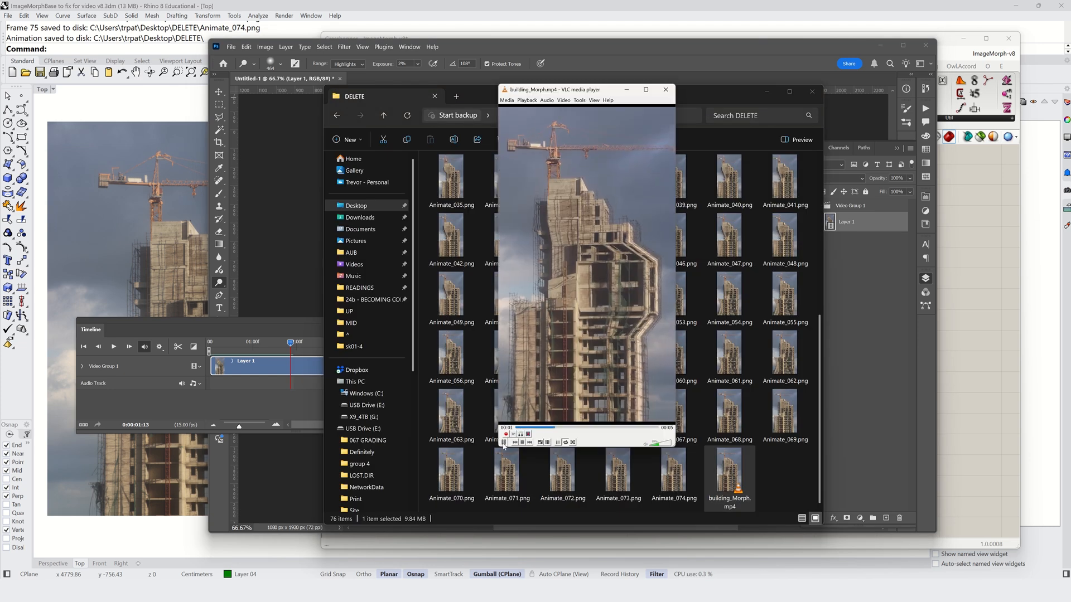